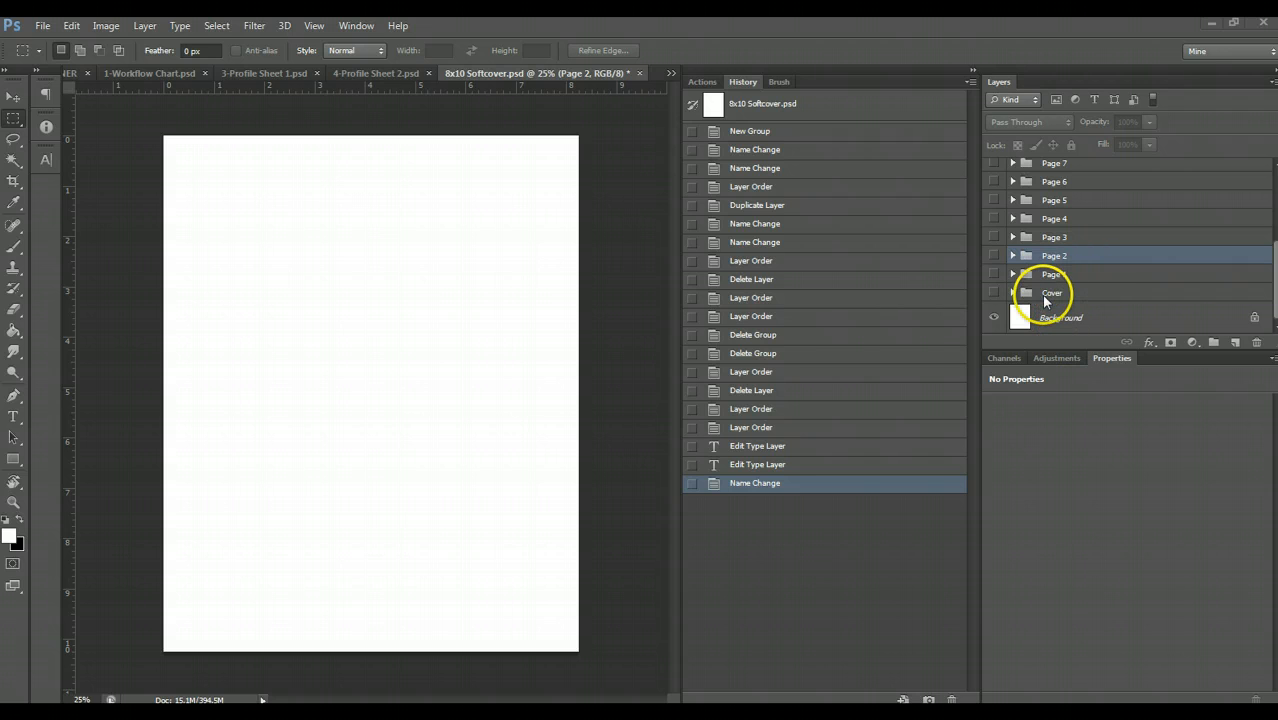
- Look through the page groups in the layer stack, from Cover up to Back
left_click(1063, 294)
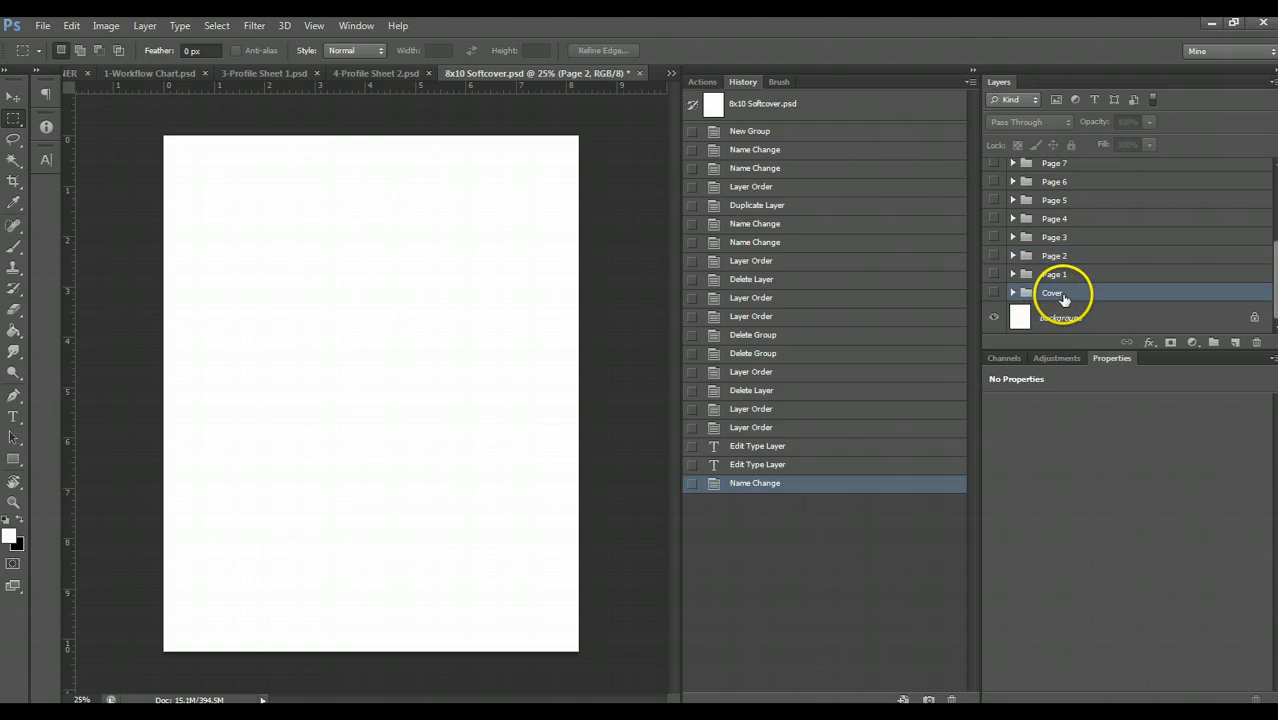
scroll(1063, 290, "up", 3)
scroll(1063, 287, "down", 2)
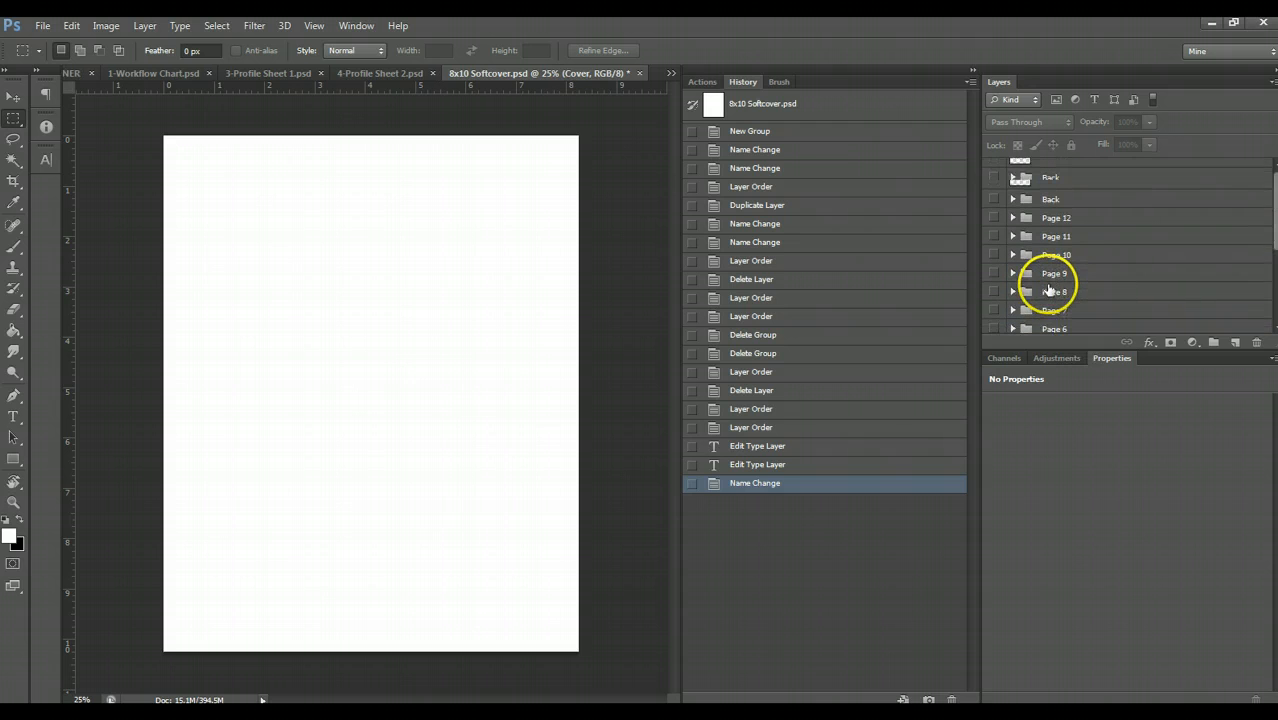
scroll(1057, 298, "up", 5)
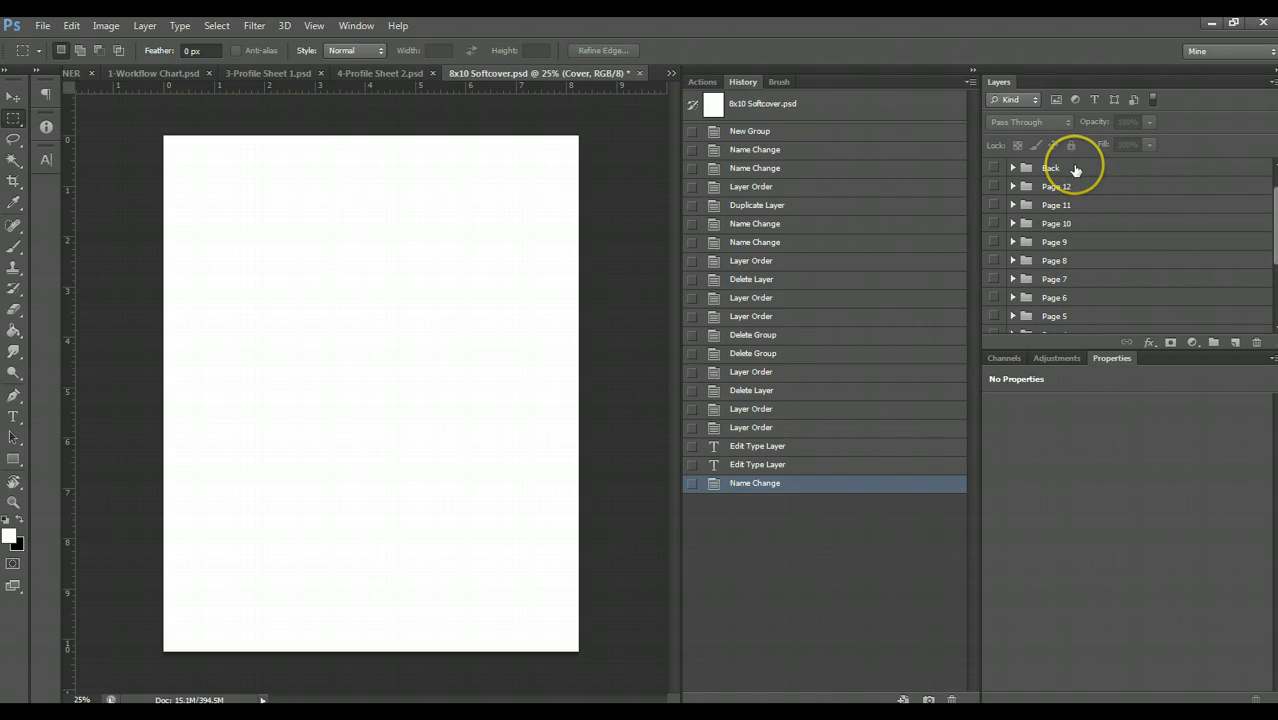
scroll(1074, 276, "down", 4)
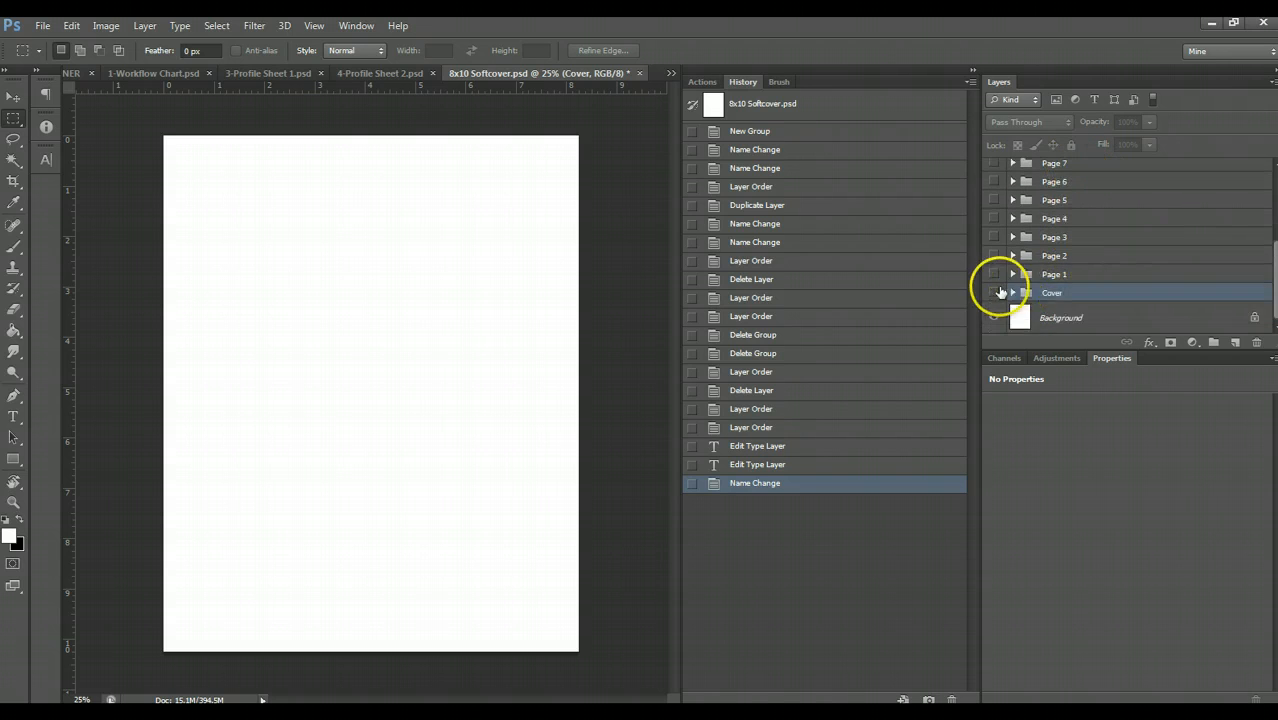
- Preview the back page by briefly showing the Back group, and hide it again
scroll(1010, 300, "up", 4)
scroll(1000, 250, "up", 3)
left_click(992, 199)
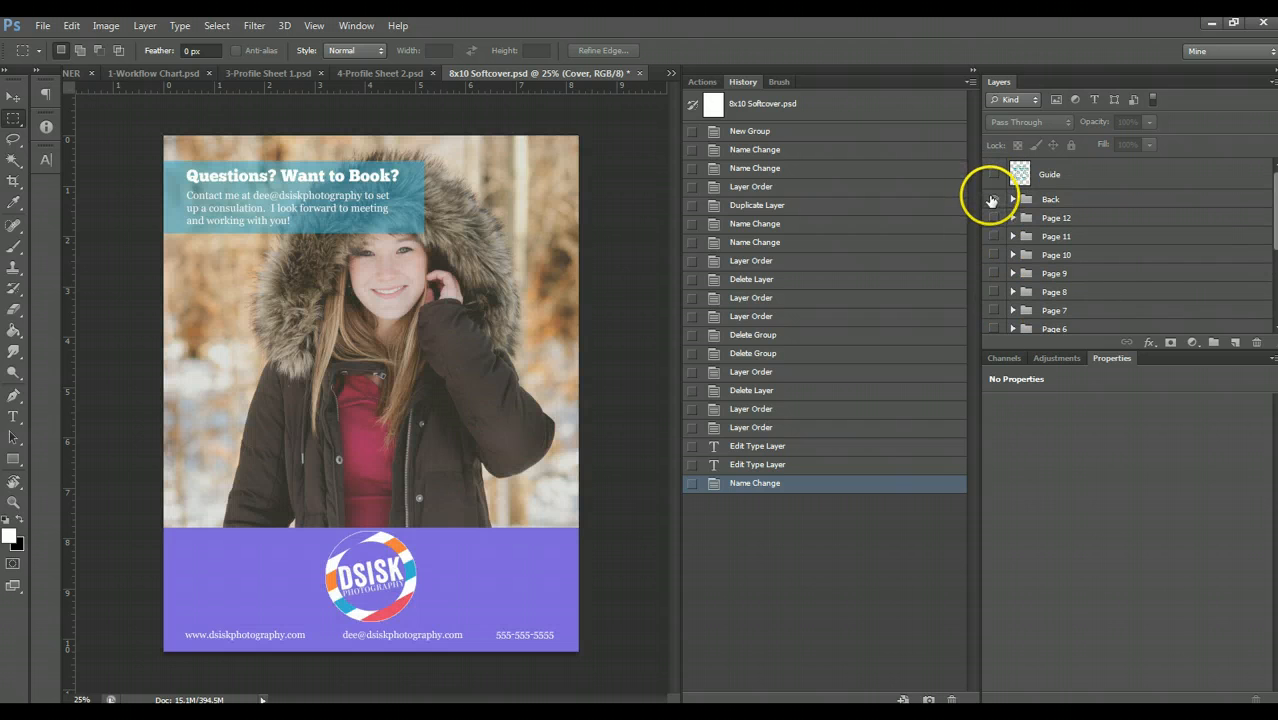
left_click(991, 200)
- Make the Cover group visible and expand it, with its GRAPHICS subgroup collapsed
scroll(991, 205, "down", 5)
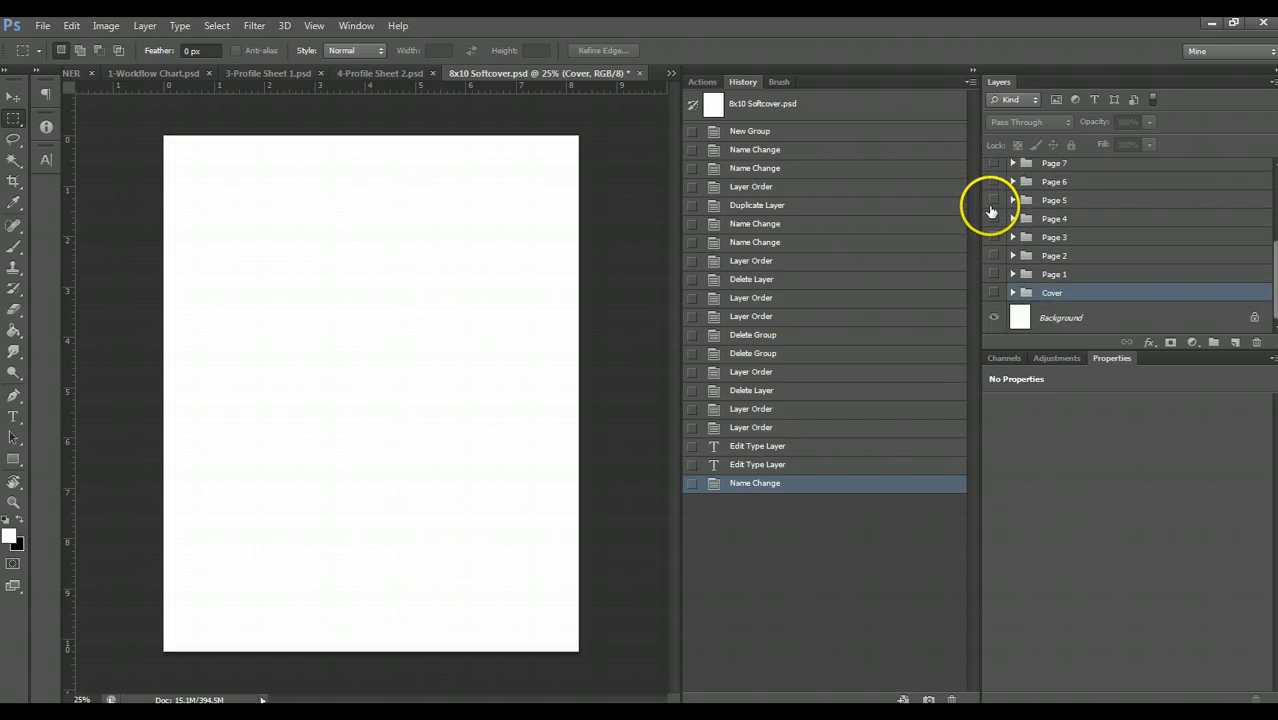
left_click(993, 293)
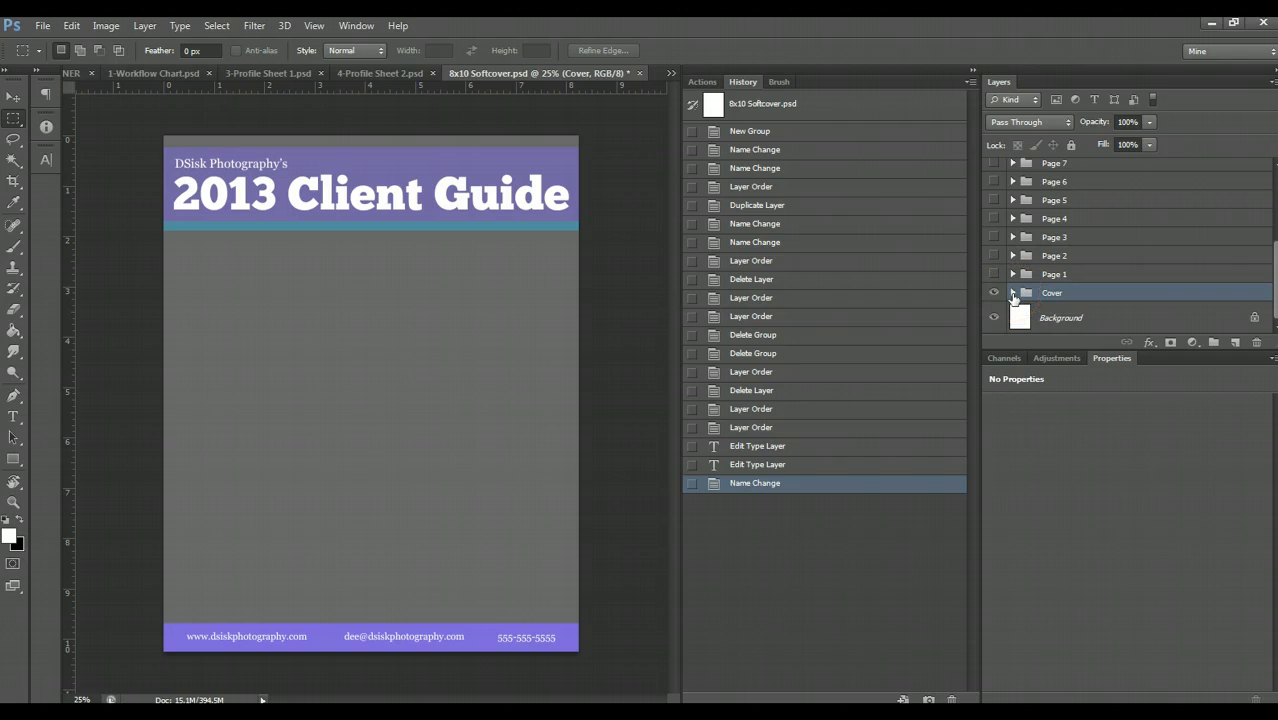
left_click(1012, 293)
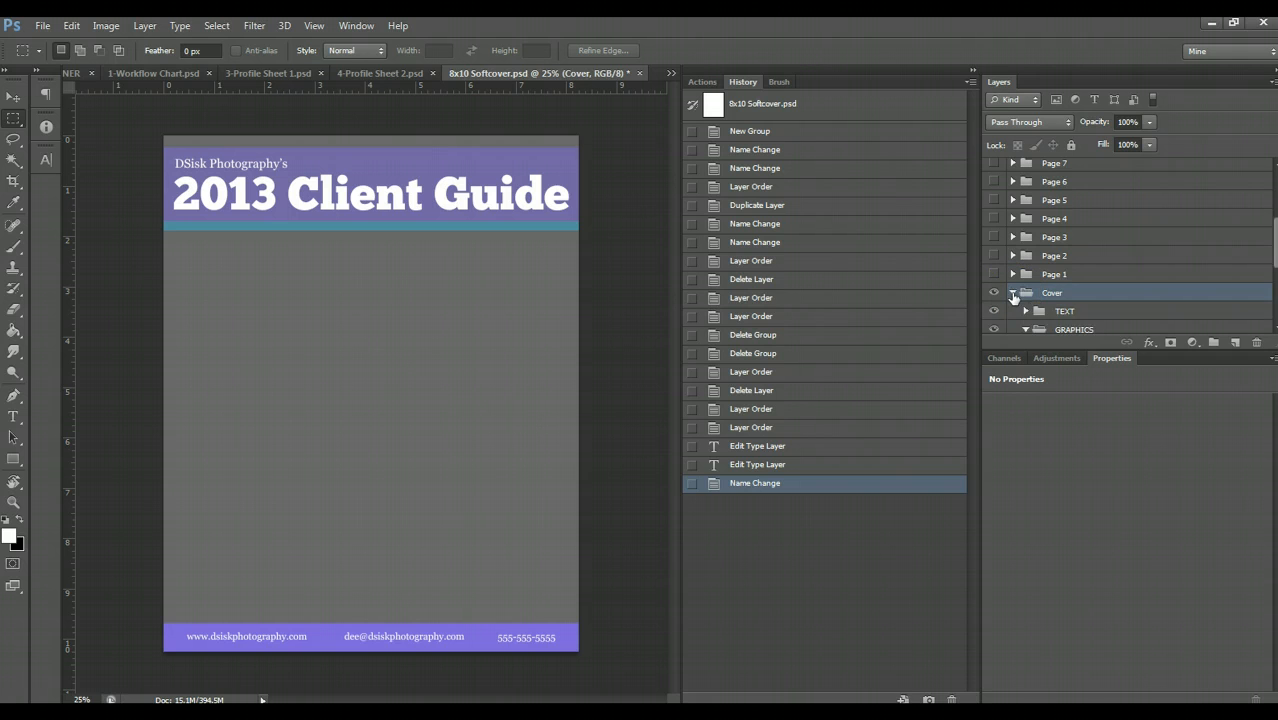
scroll(1018, 300, "down", 2)
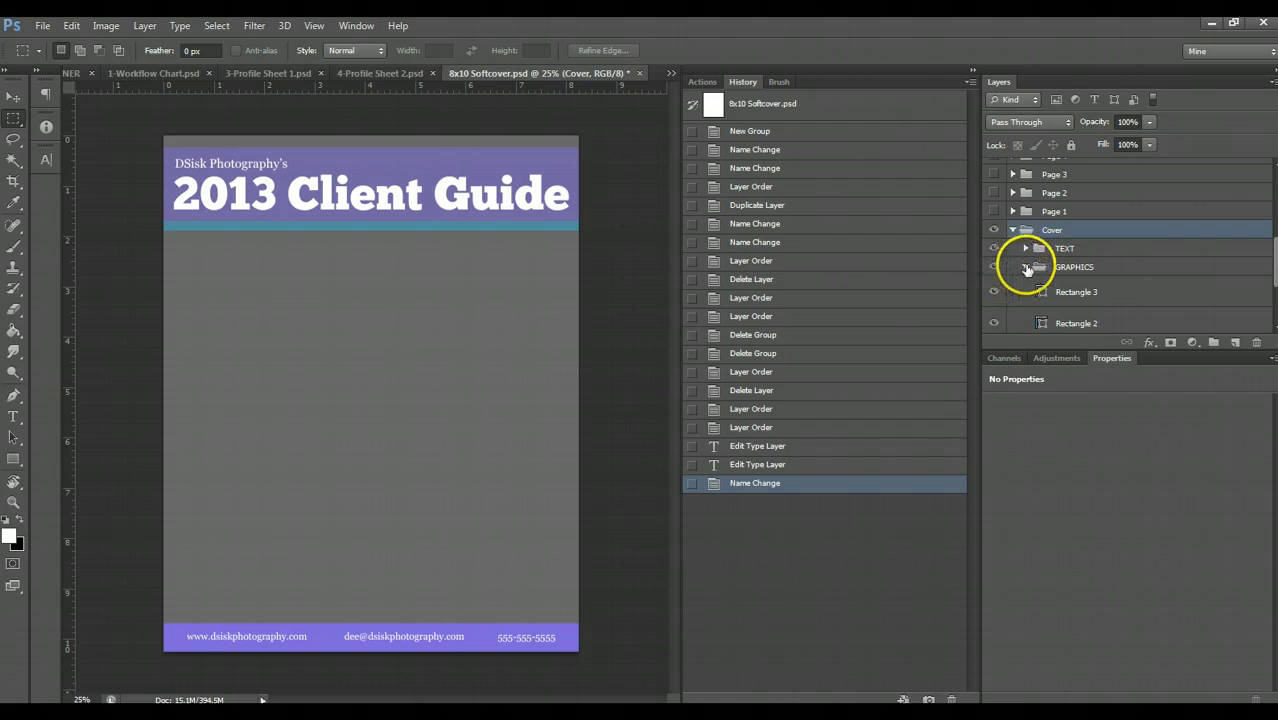
left_click(1025, 268)
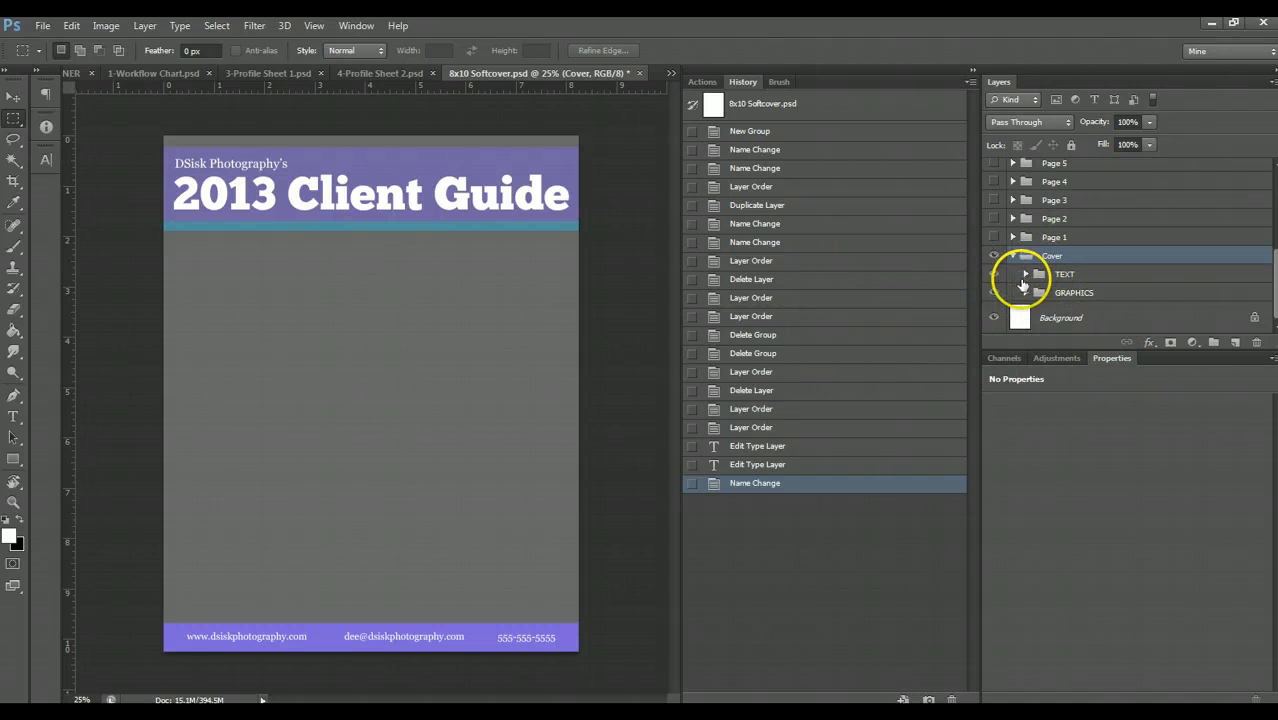
- Examine how the Cover group is organized into its TEXT and GRAPHICS subgroups
left_click(1058, 274)
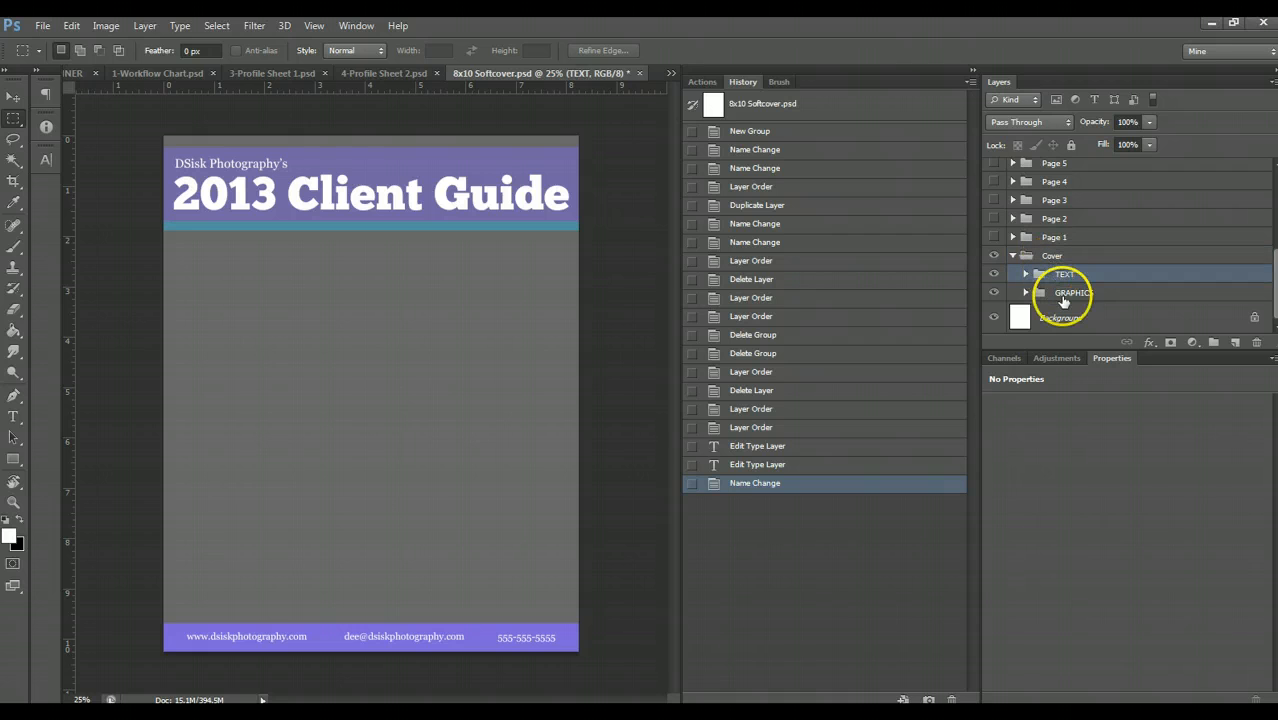
left_click(1062, 294)
left_click(1047, 258)
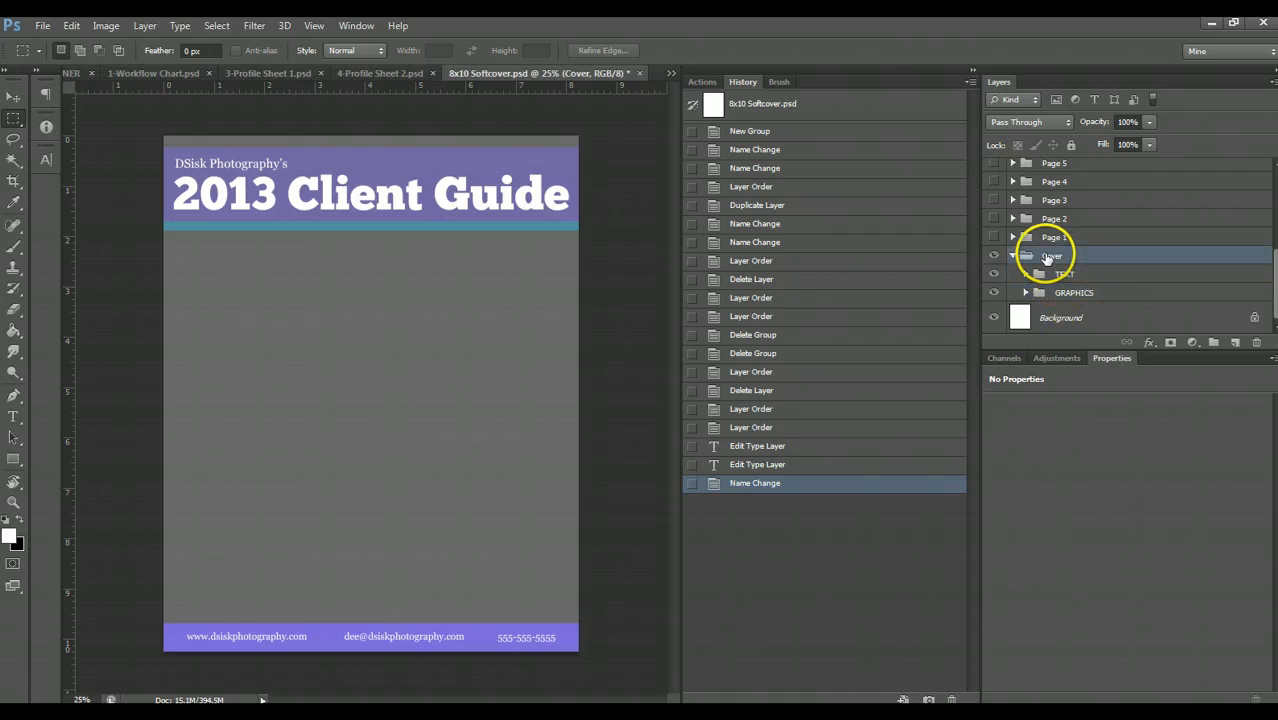
left_click(1065, 288)
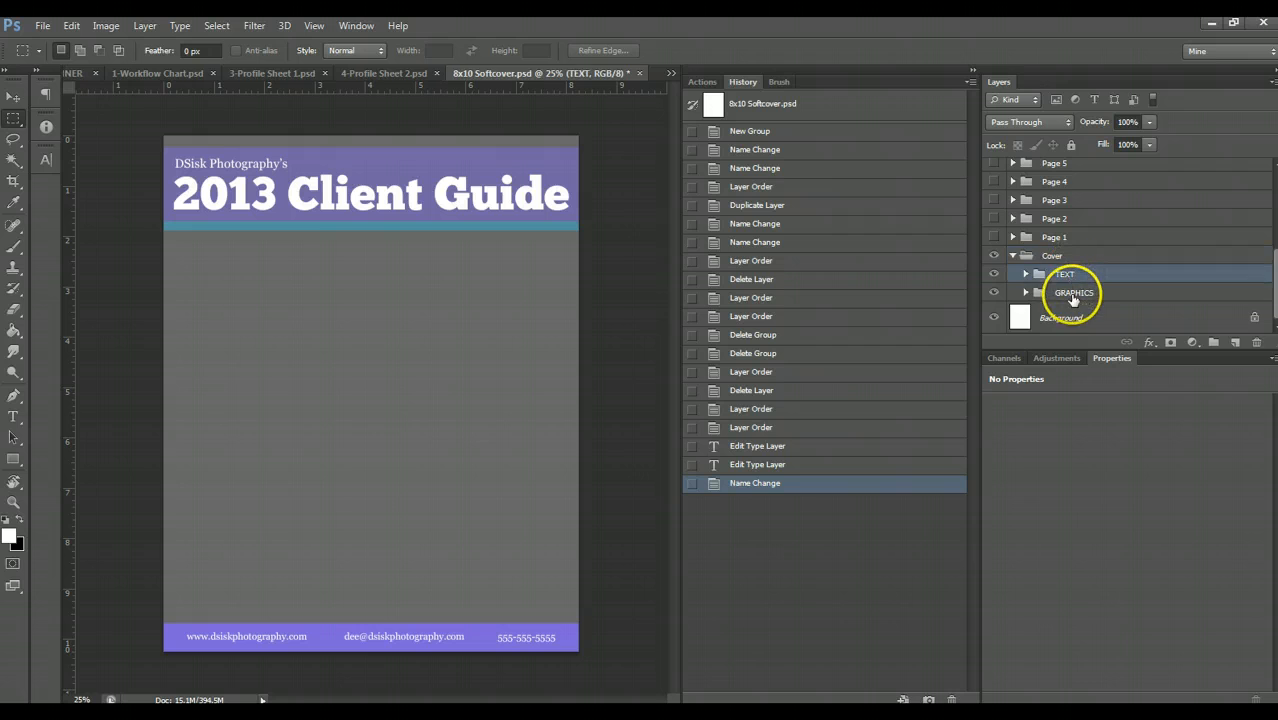
left_click(1026, 275)
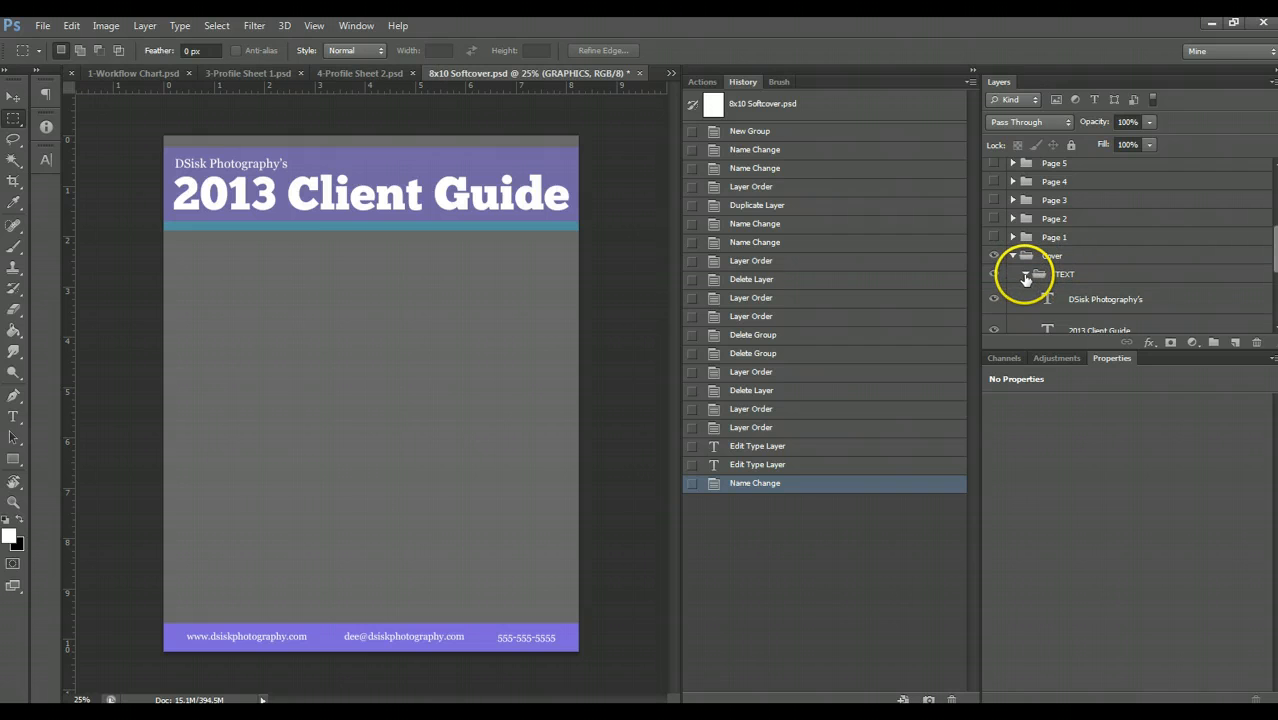
left_click(1026, 276)
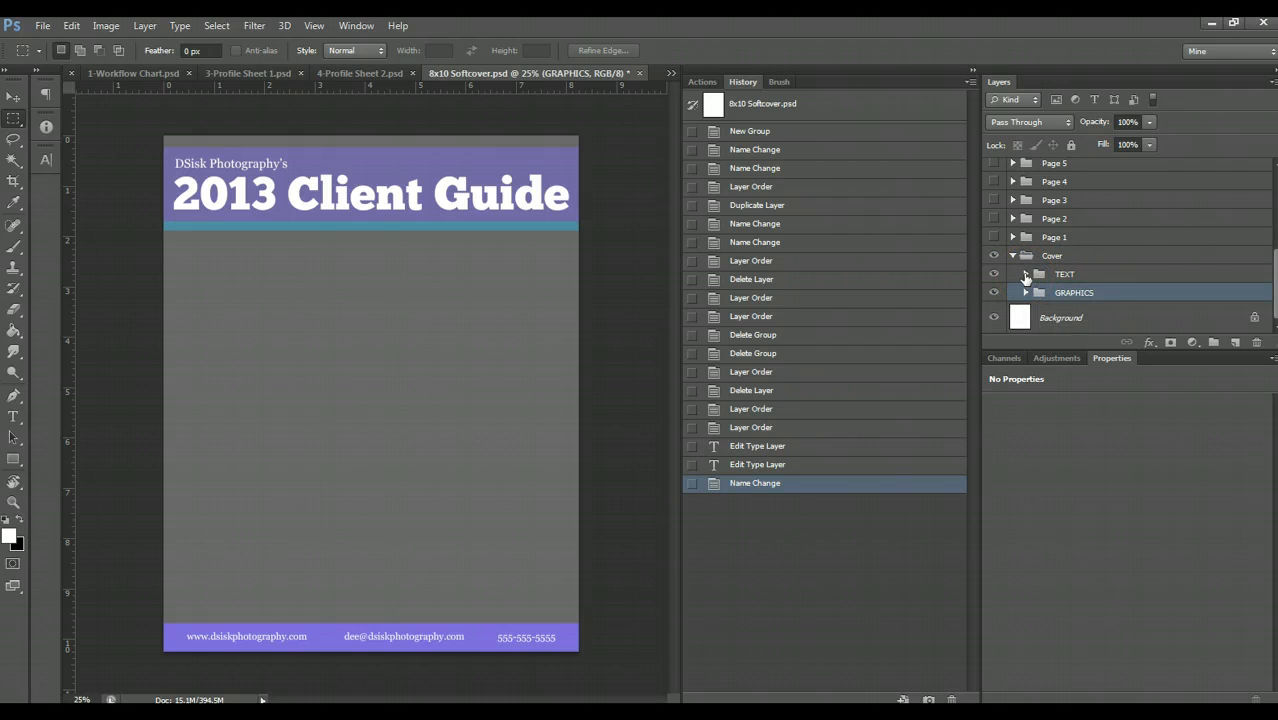
left_click(1032, 276)
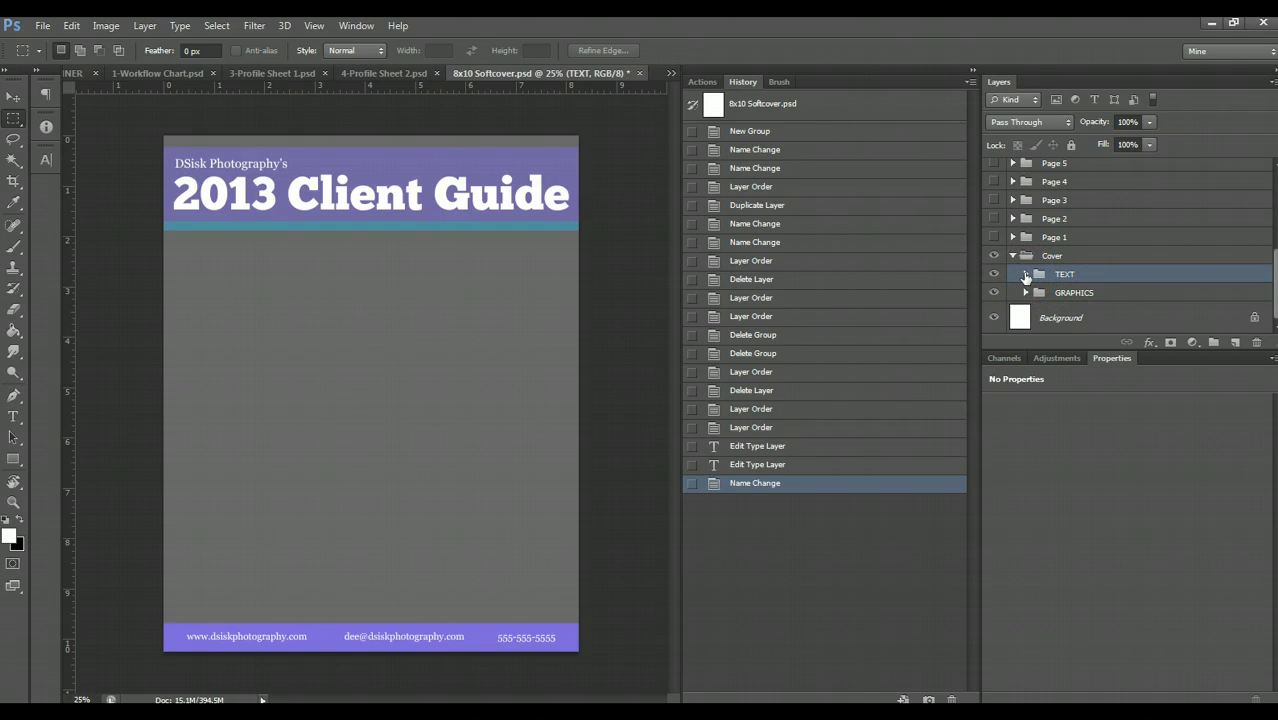
- Expand the TEXT subgroup and check the editable text of the "DSisk Photography's" and "2013 Client Guide" layers without changing it
left_click(1026, 275)
scroll(1026, 277, "down", 2)
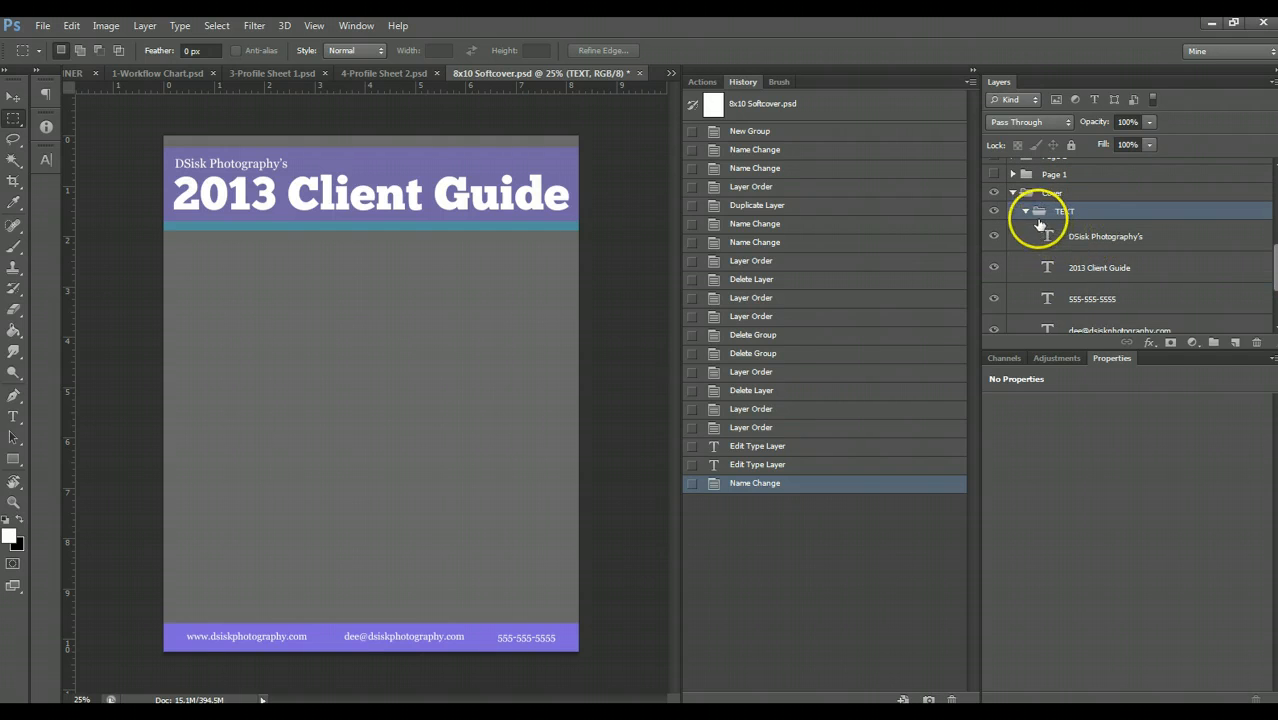
left_click(1061, 247)
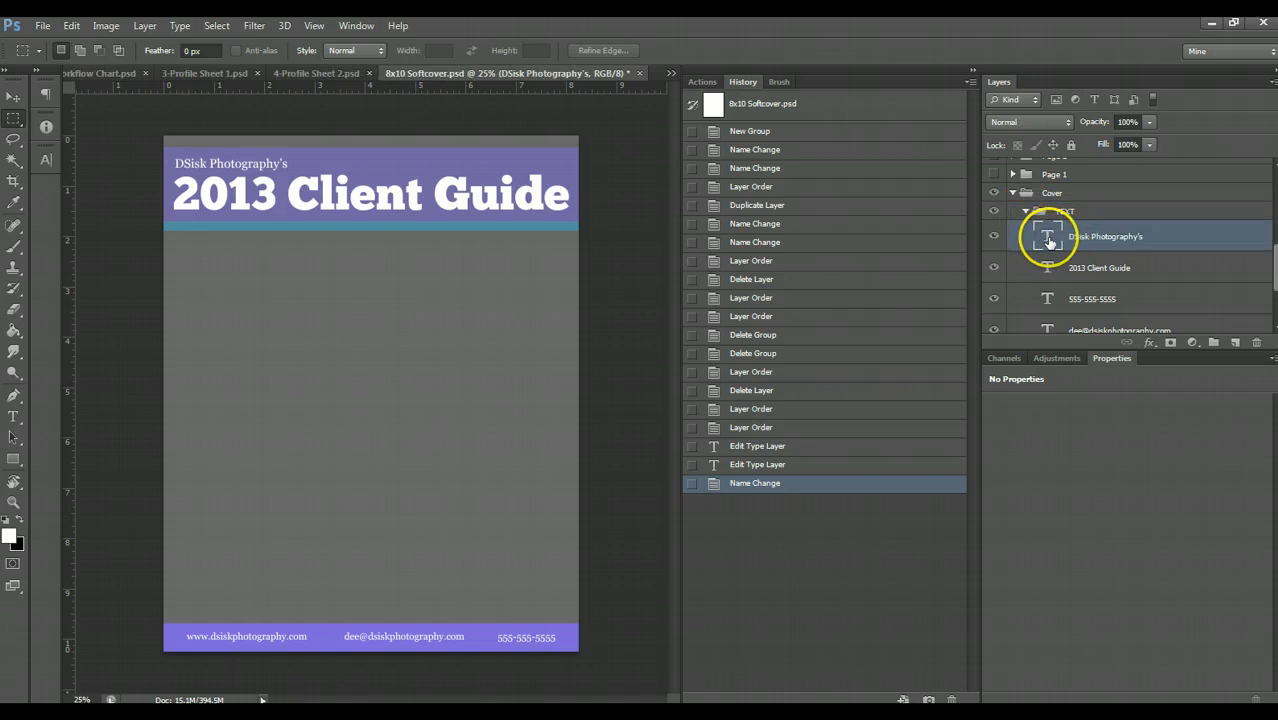
double_click(1048, 241)
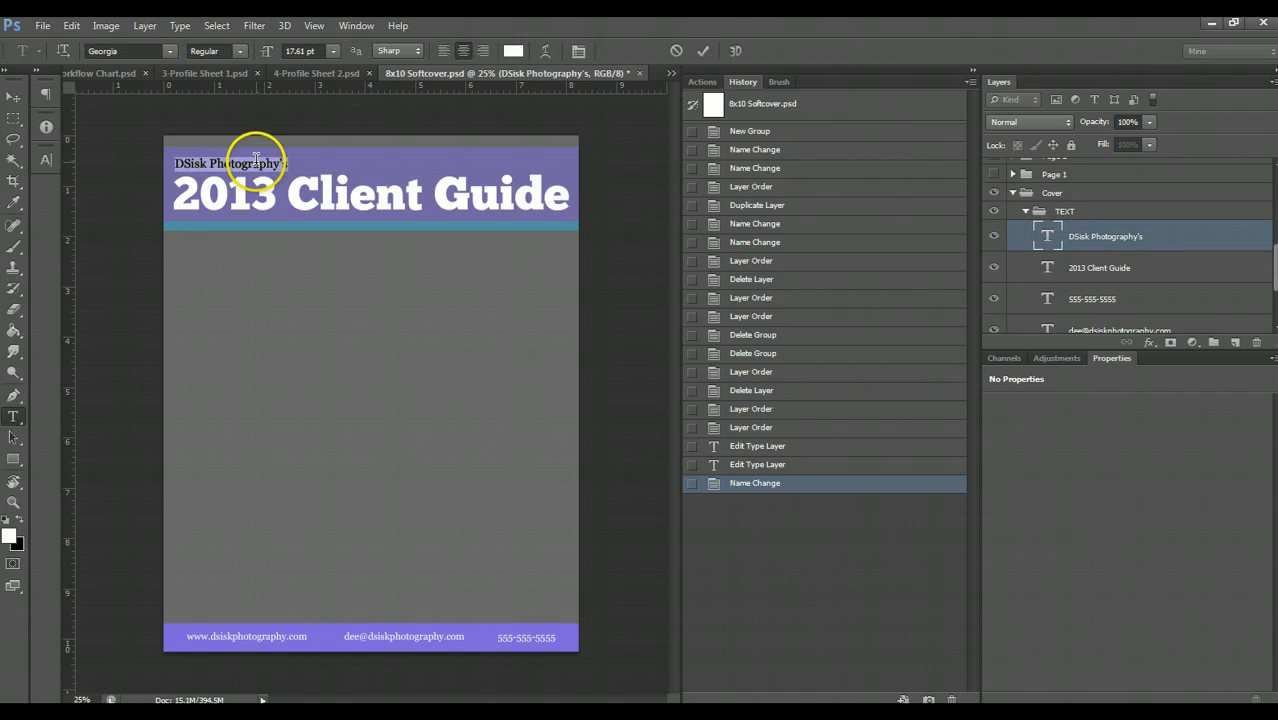
left_click(1041, 243)
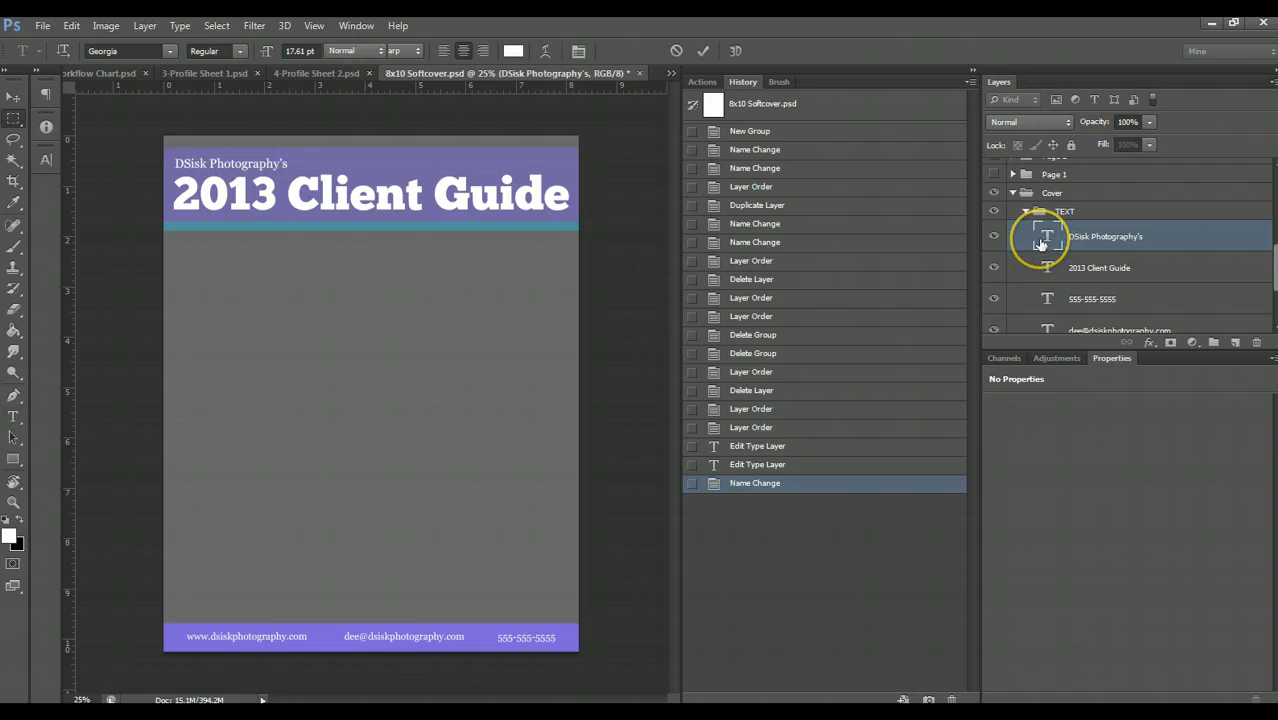
double_click(1046, 268)
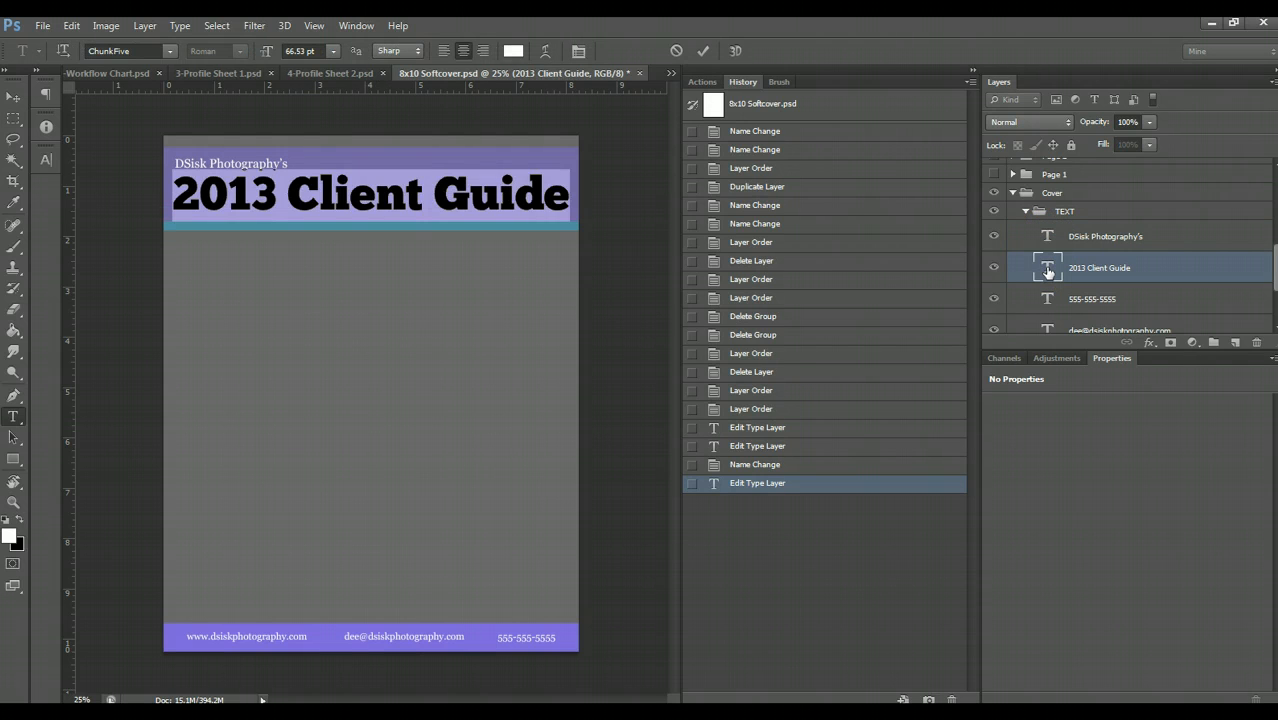
left_click(1048, 270)
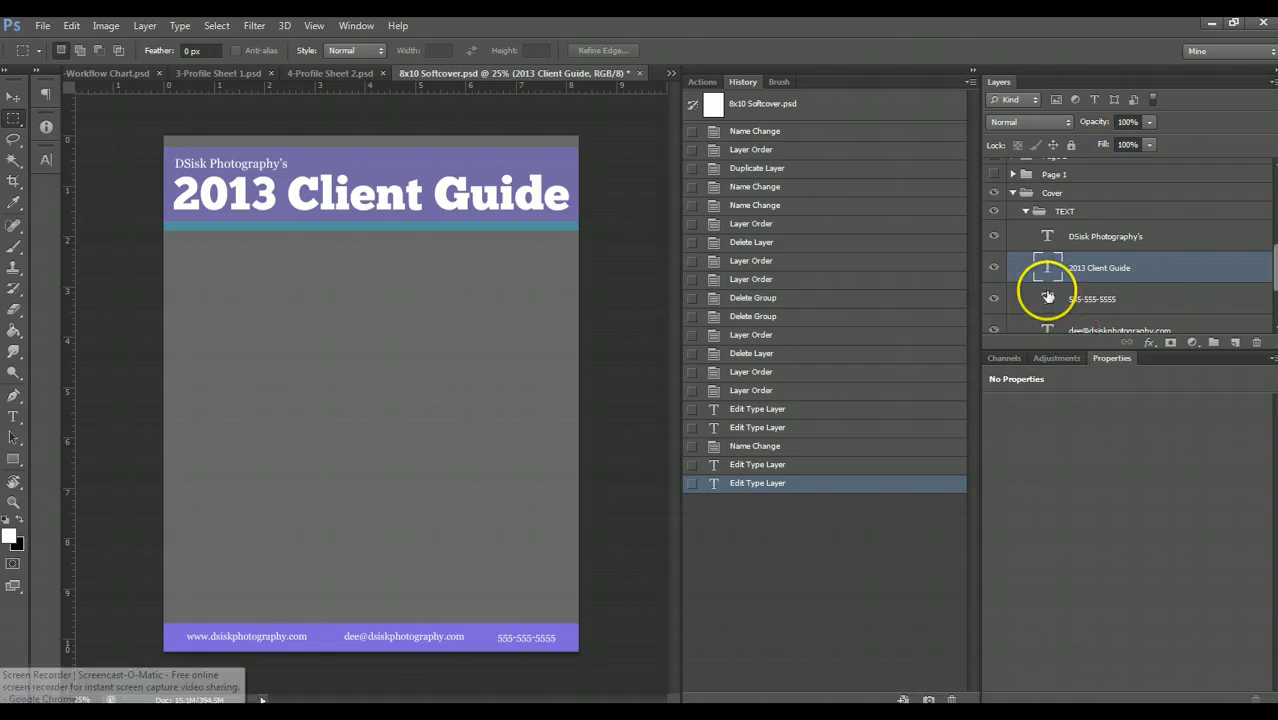
- Collapse the TEXT subgroup, expand GRAPHICS to view its shape layers, and select Rectangle 1
left_click(1023, 210)
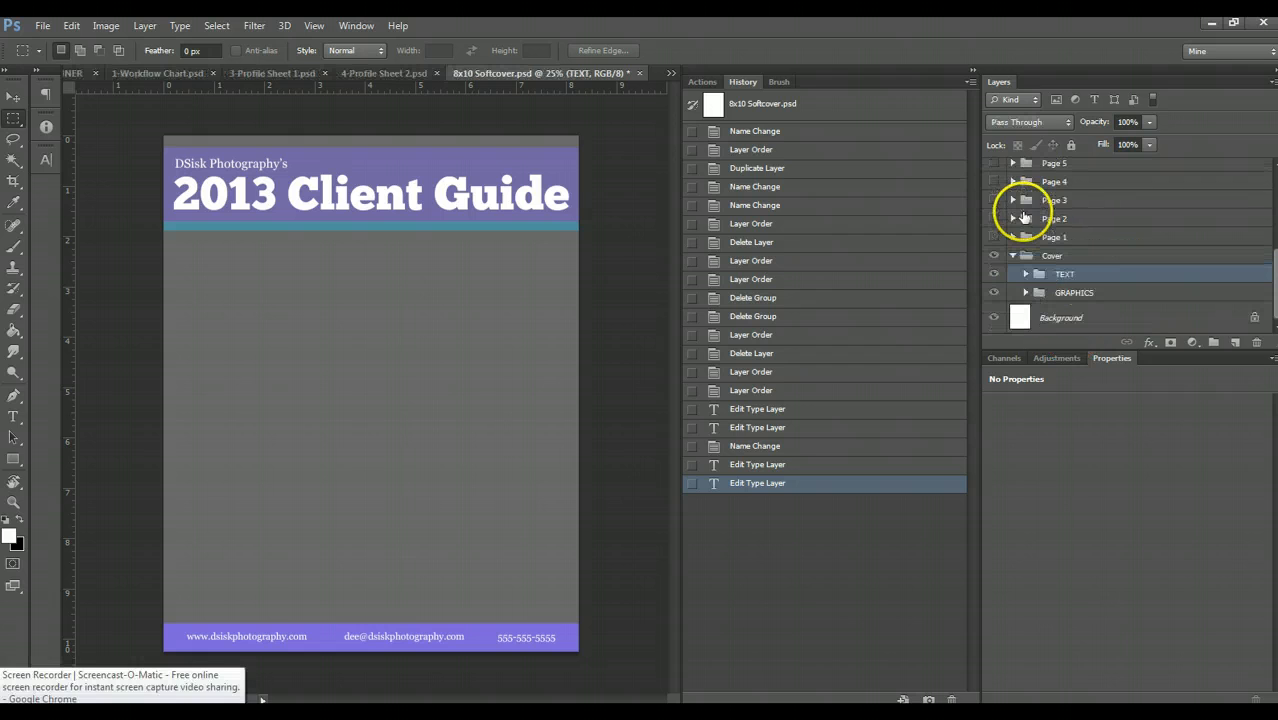
left_click(1025, 293)
scroll(1021, 286, "down", 2)
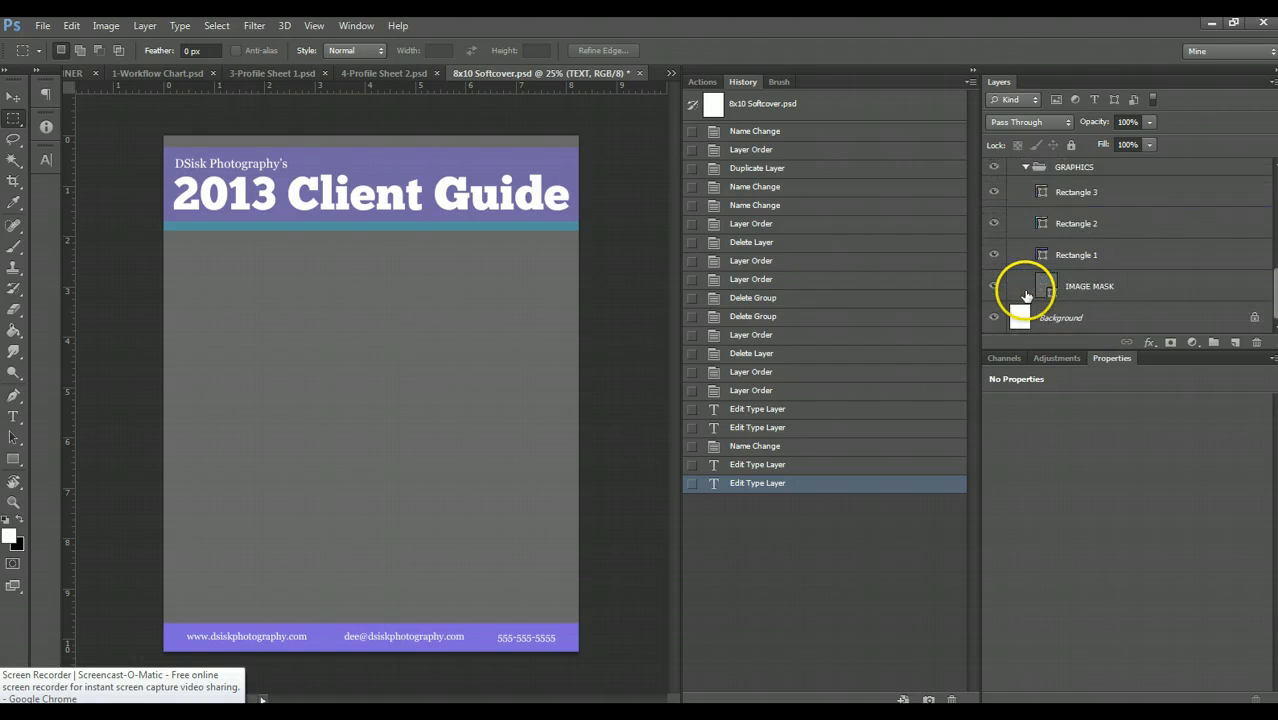
scroll(1052, 287, "up", 1)
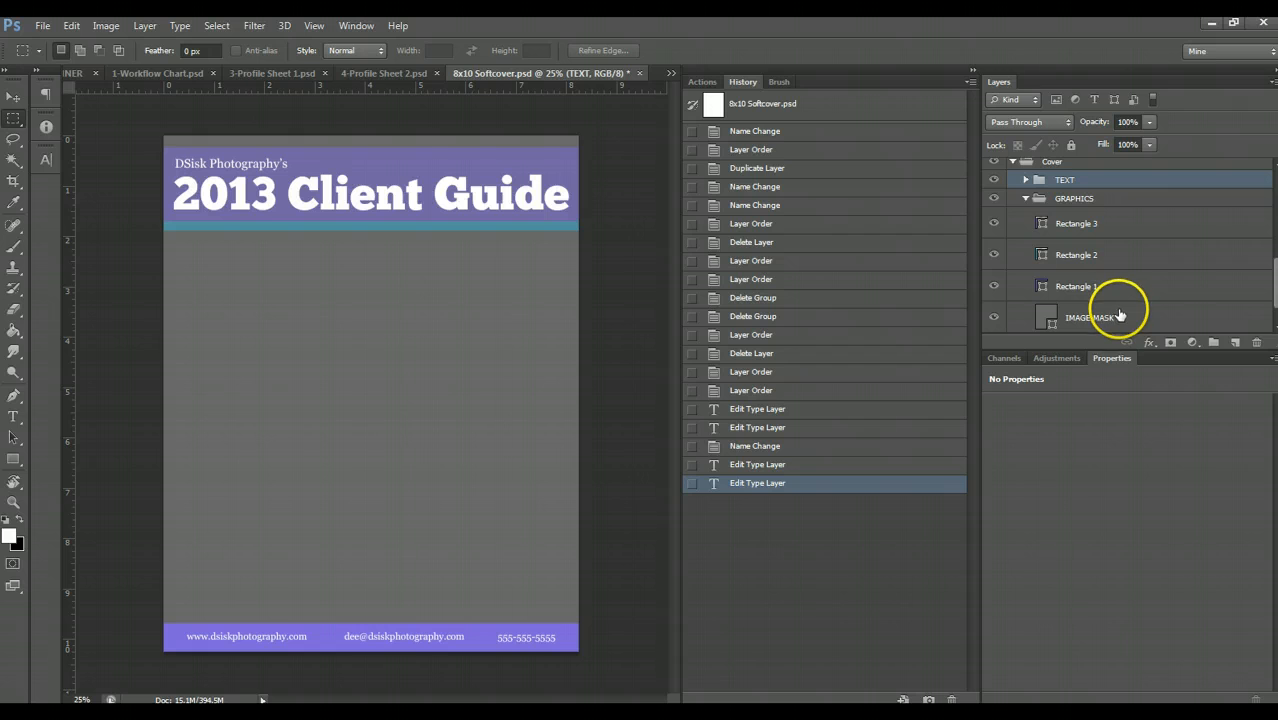
left_click(1060, 288)
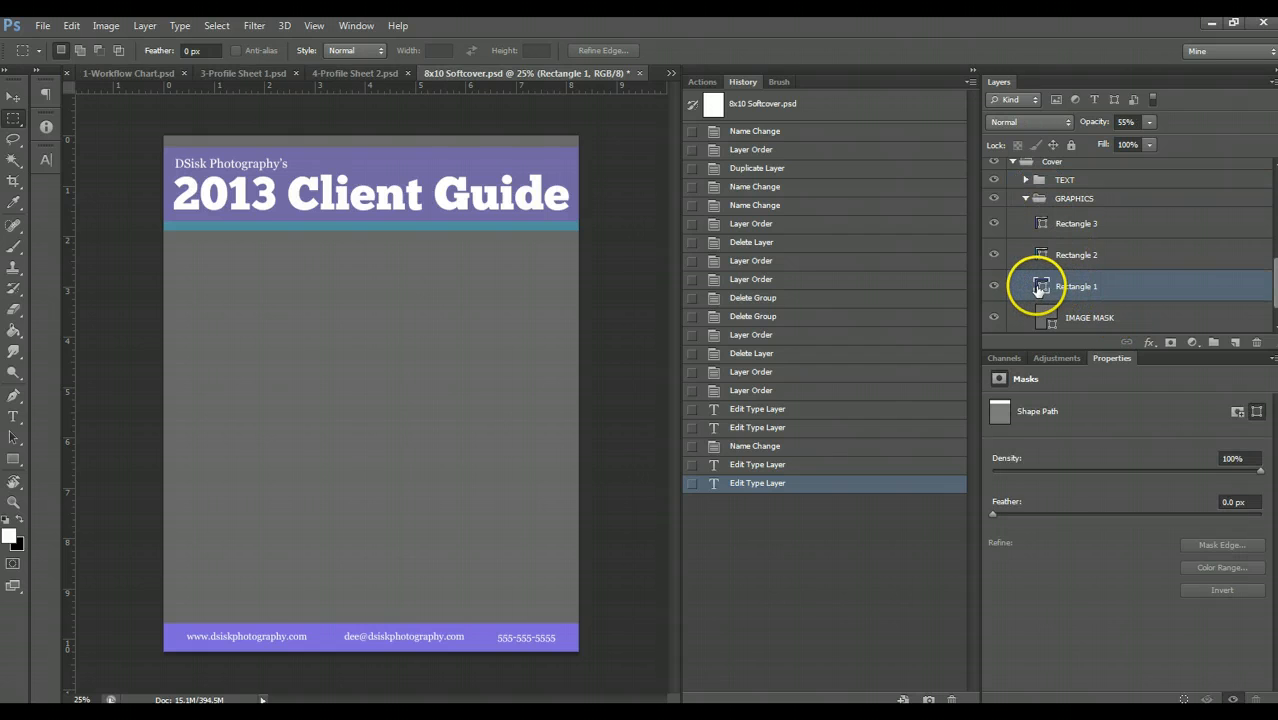
left_click(1037, 228)
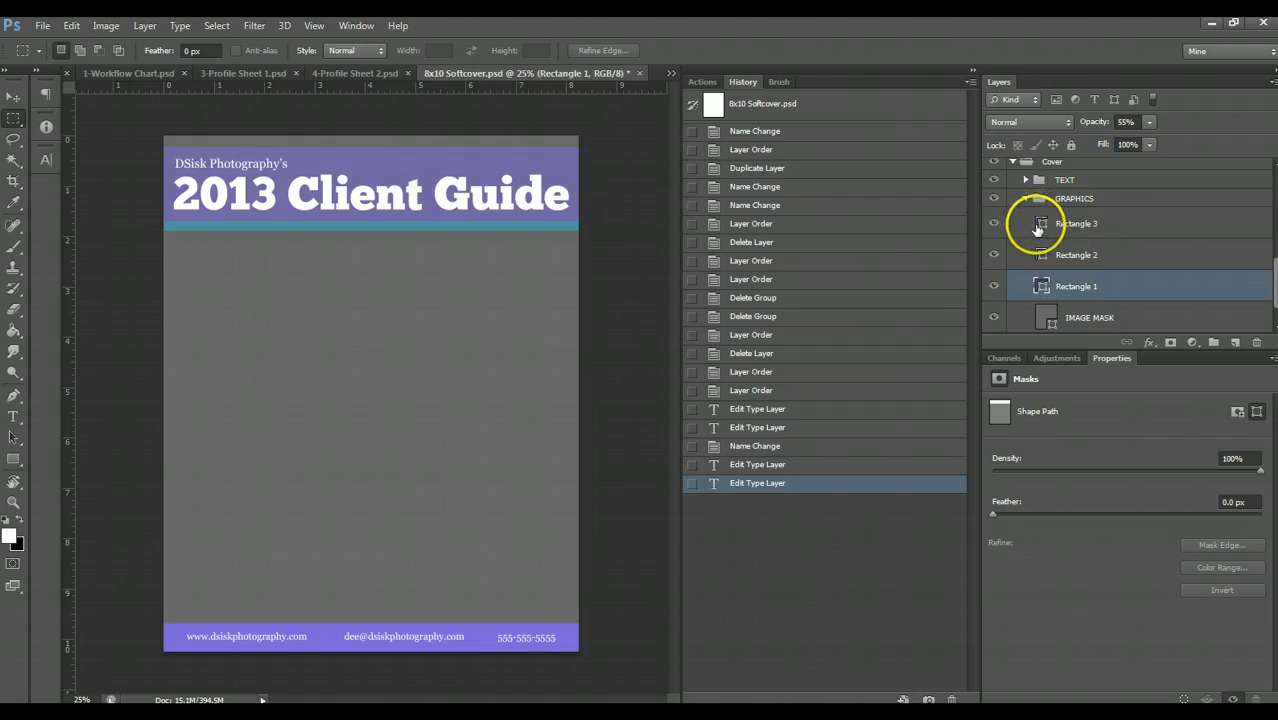
double_click(1045, 230)
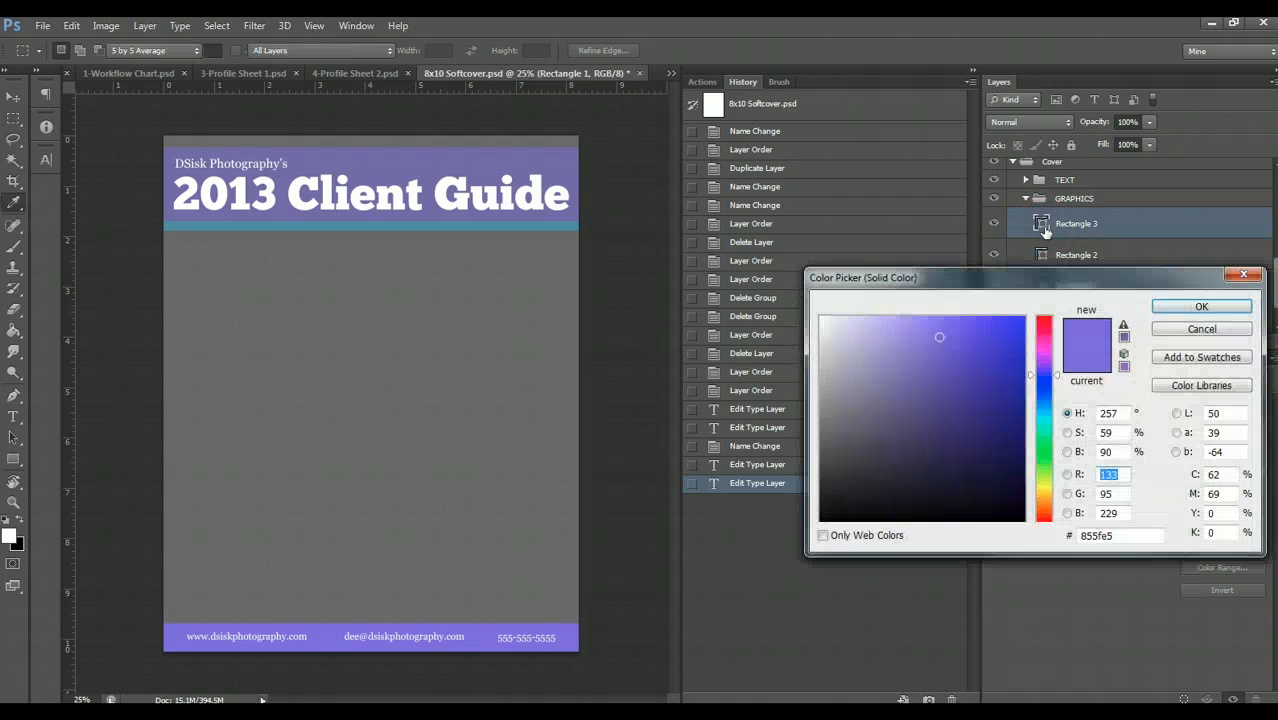
left_click(1202, 330)
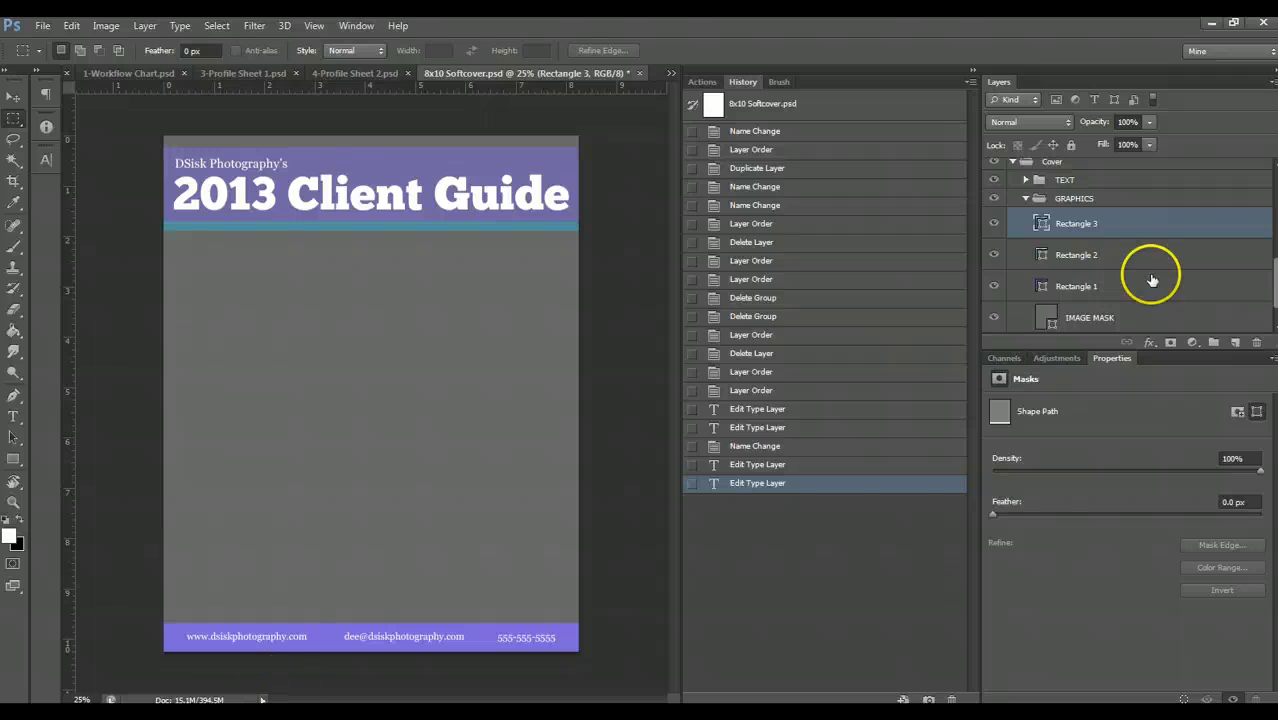
- Recolor the Rectangle 3 footer bar with the orange fill #fcbc22
double_click(1040, 226)
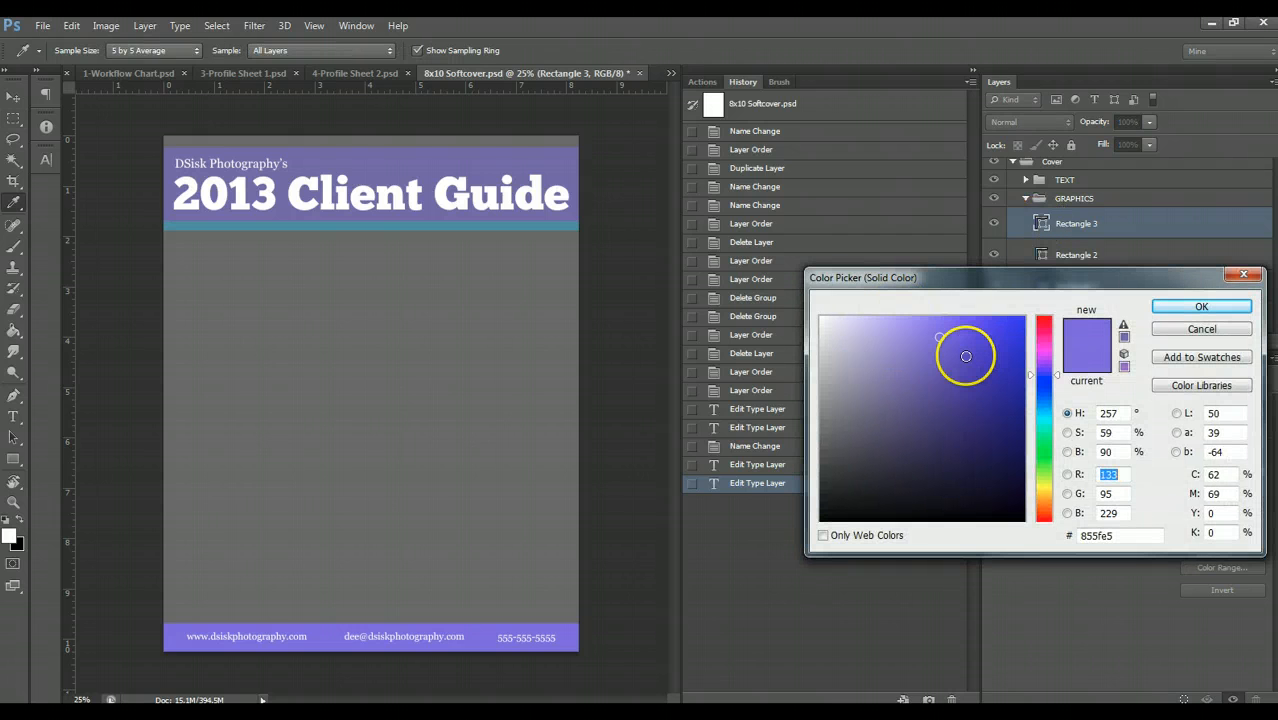
left_click(1042, 360)
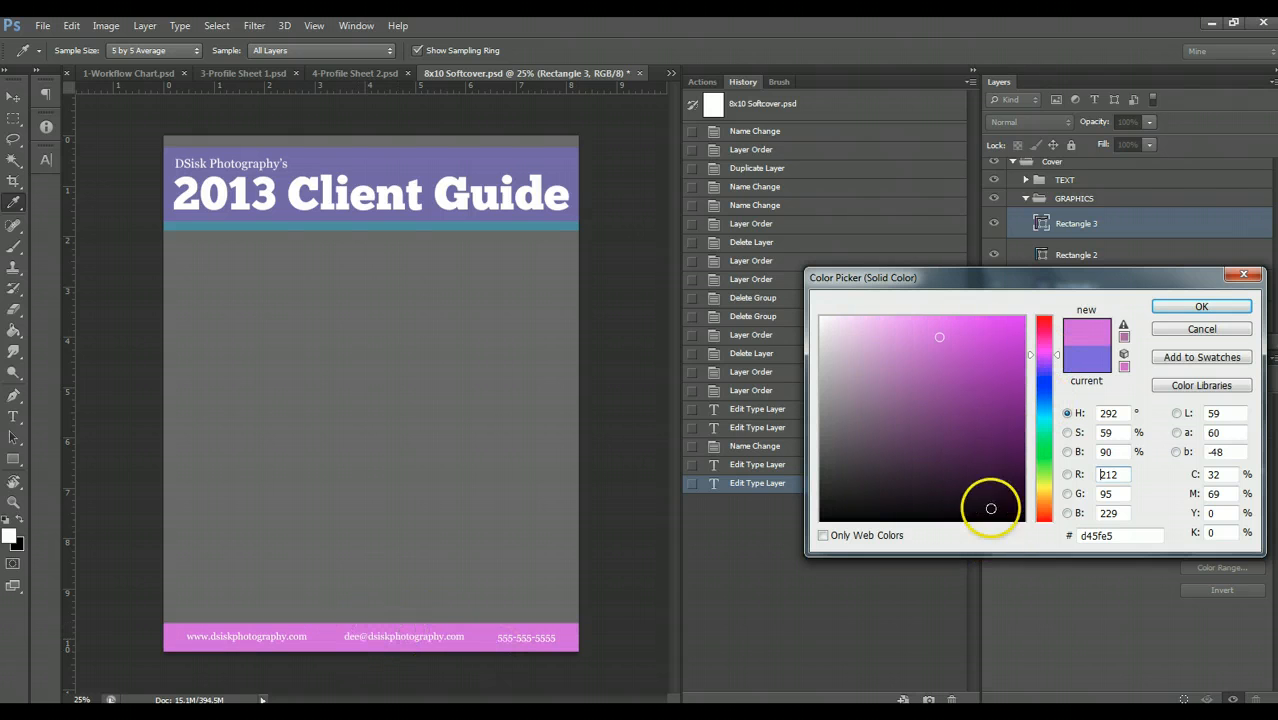
left_click(1043, 494)
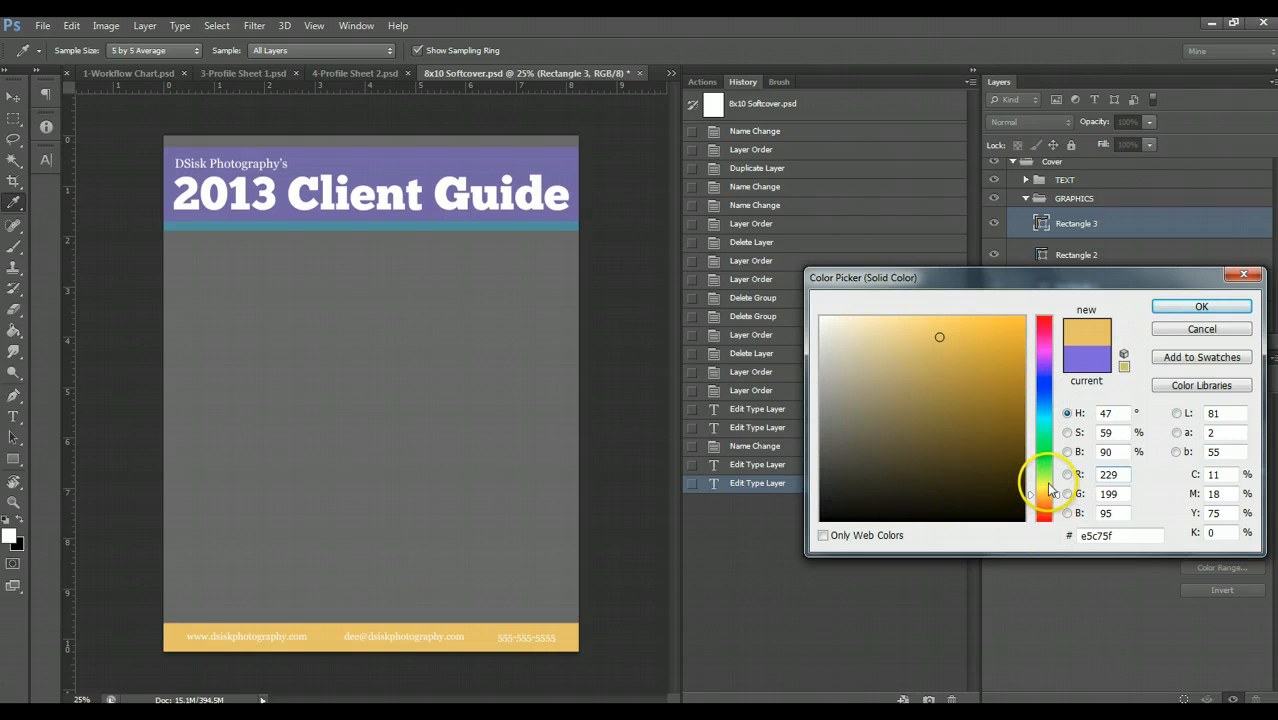
left_click_drag(1046, 492, 1040, 490)
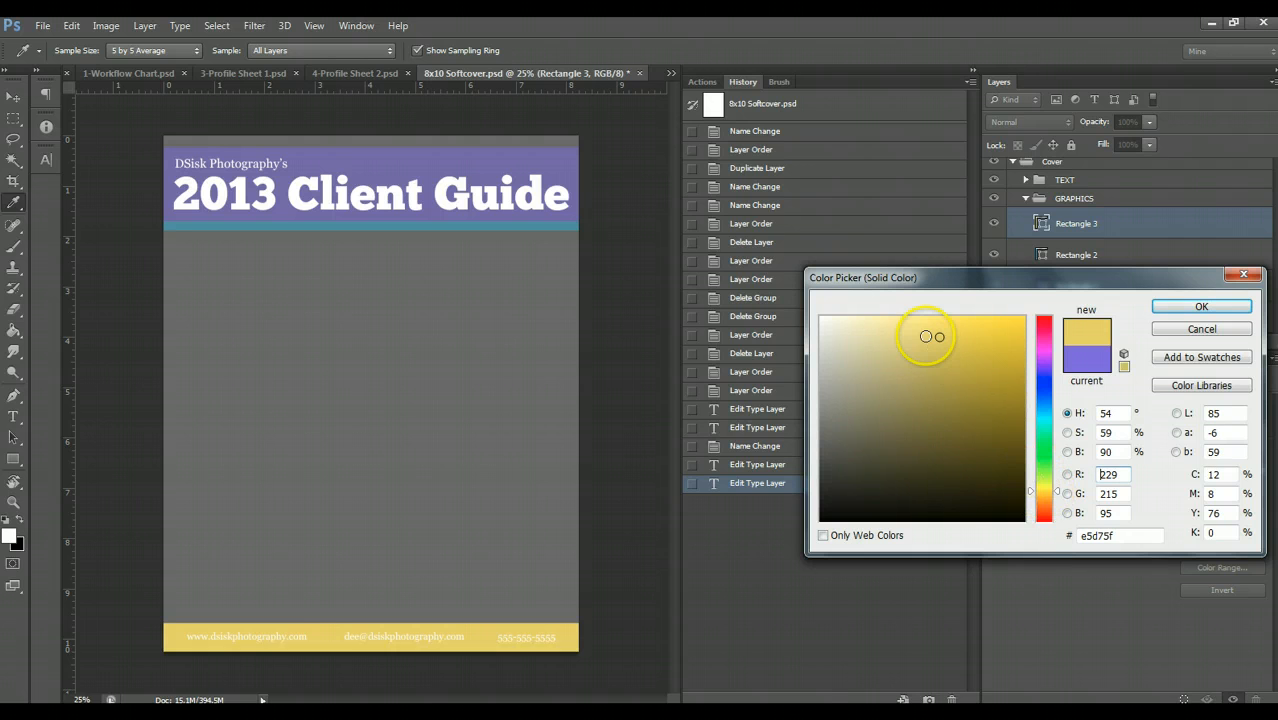
left_click_drag(965, 330, 995, 327)
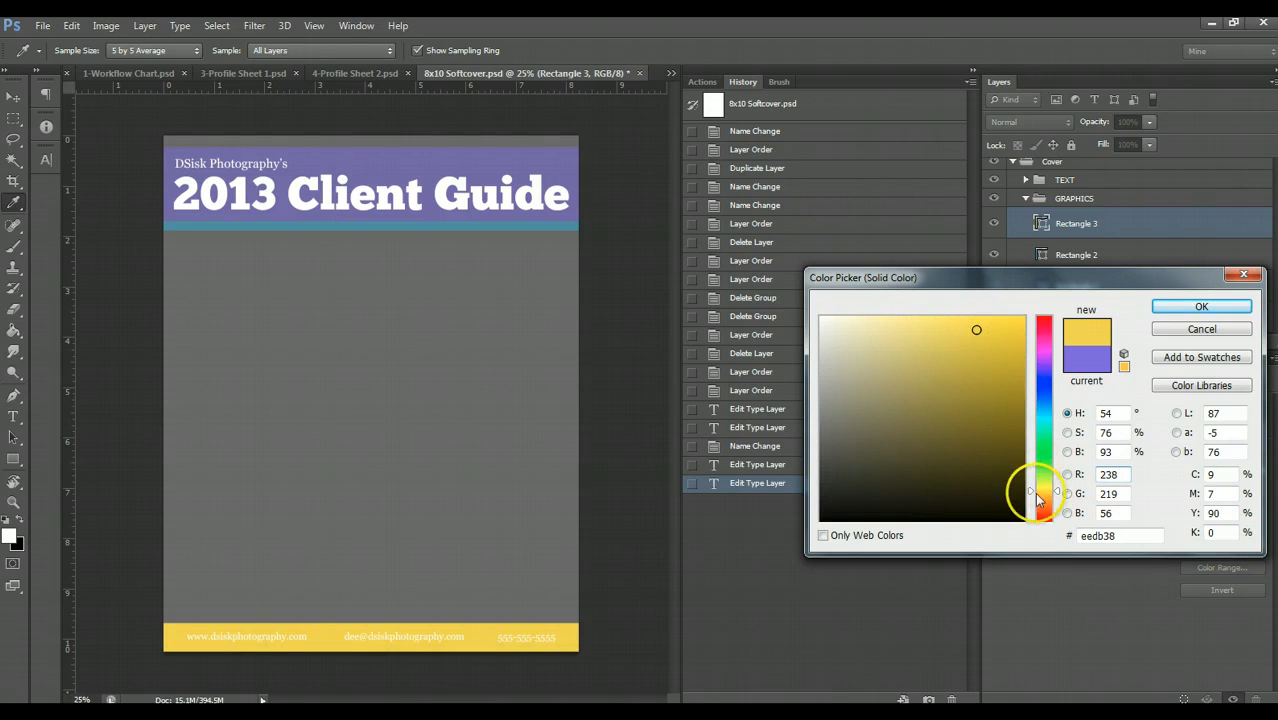
left_click_drag(1040, 490, 1041, 497)
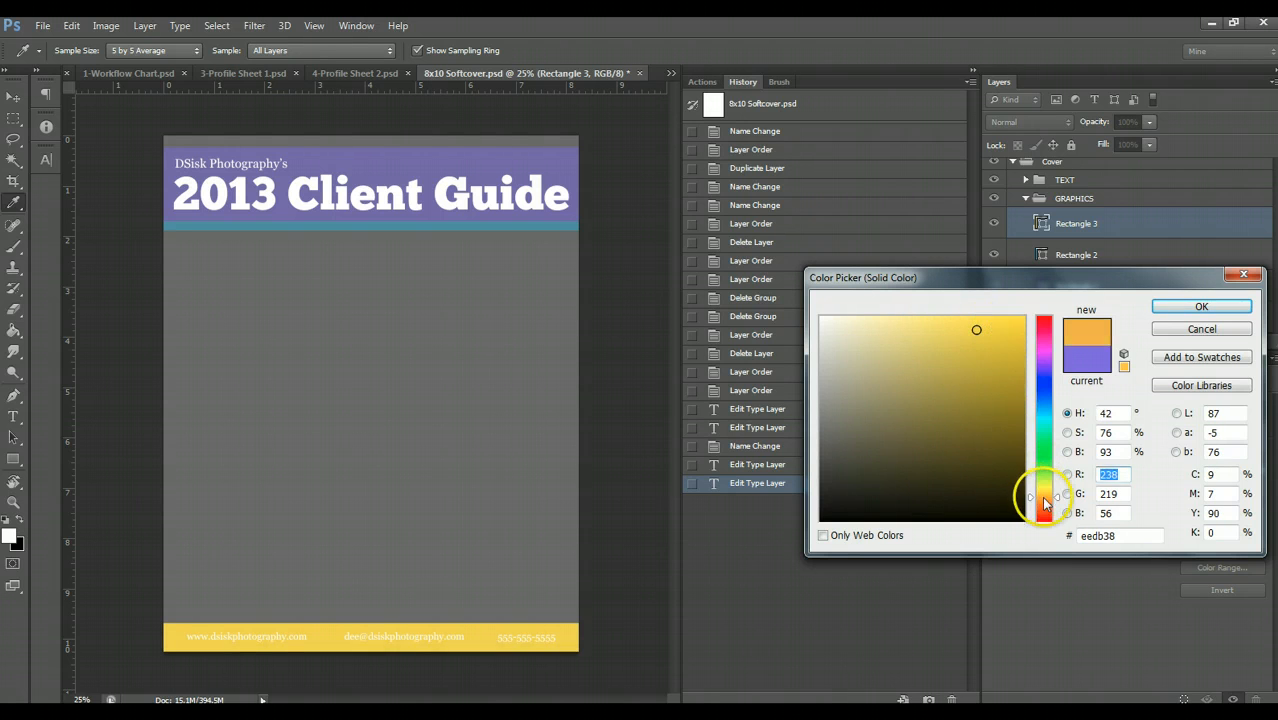
left_click(997, 321)
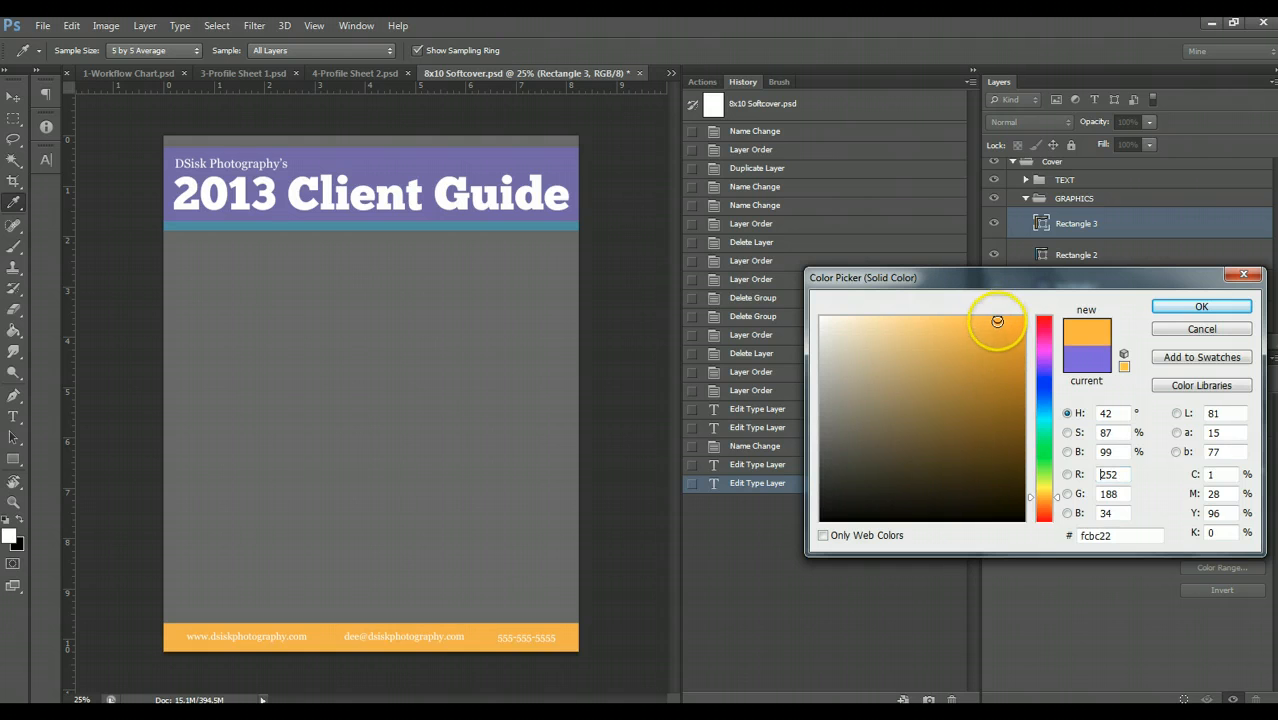
left_click(1203, 306)
left_click(1048, 288)
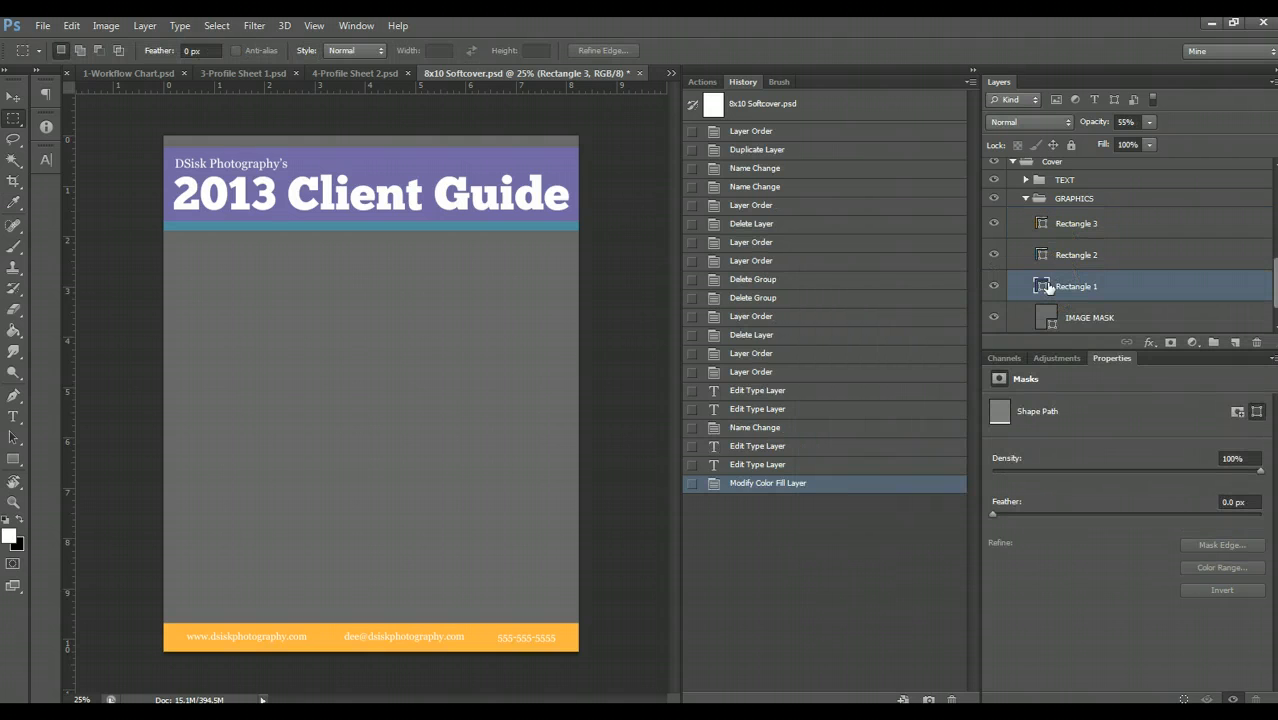
double_click(1048, 288)
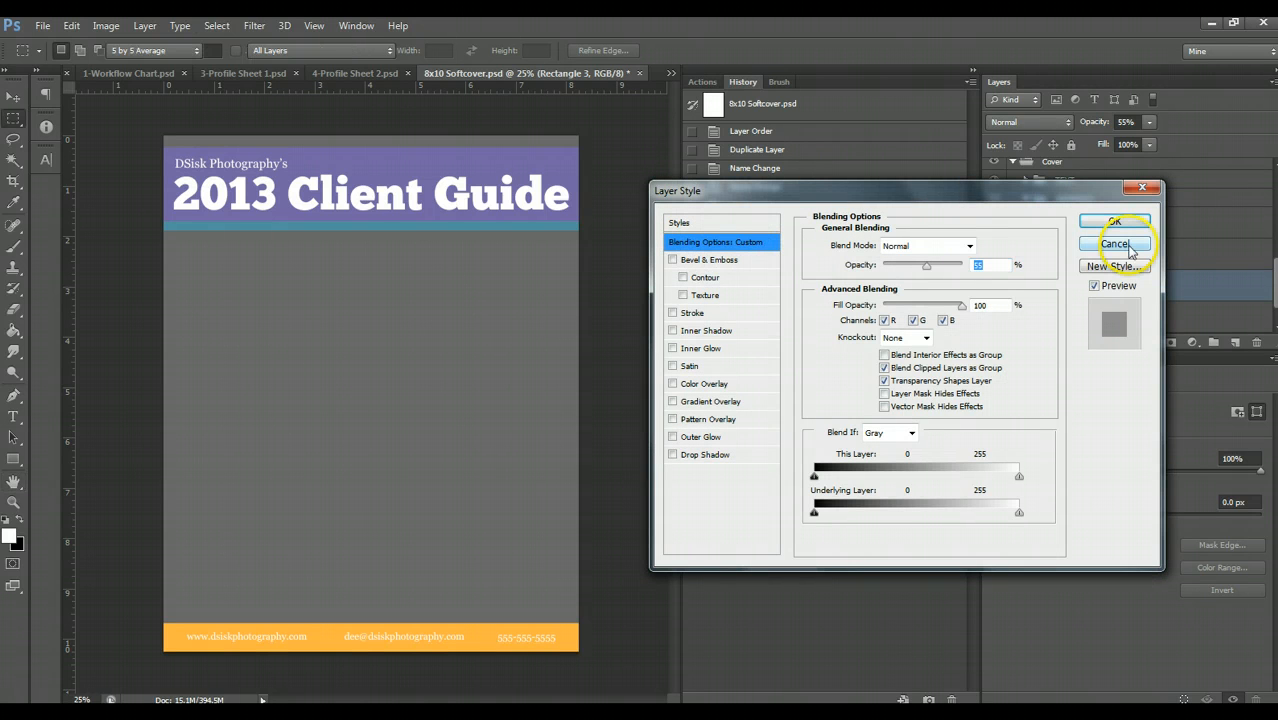
left_click(1108, 244)
left_click(1100, 255)
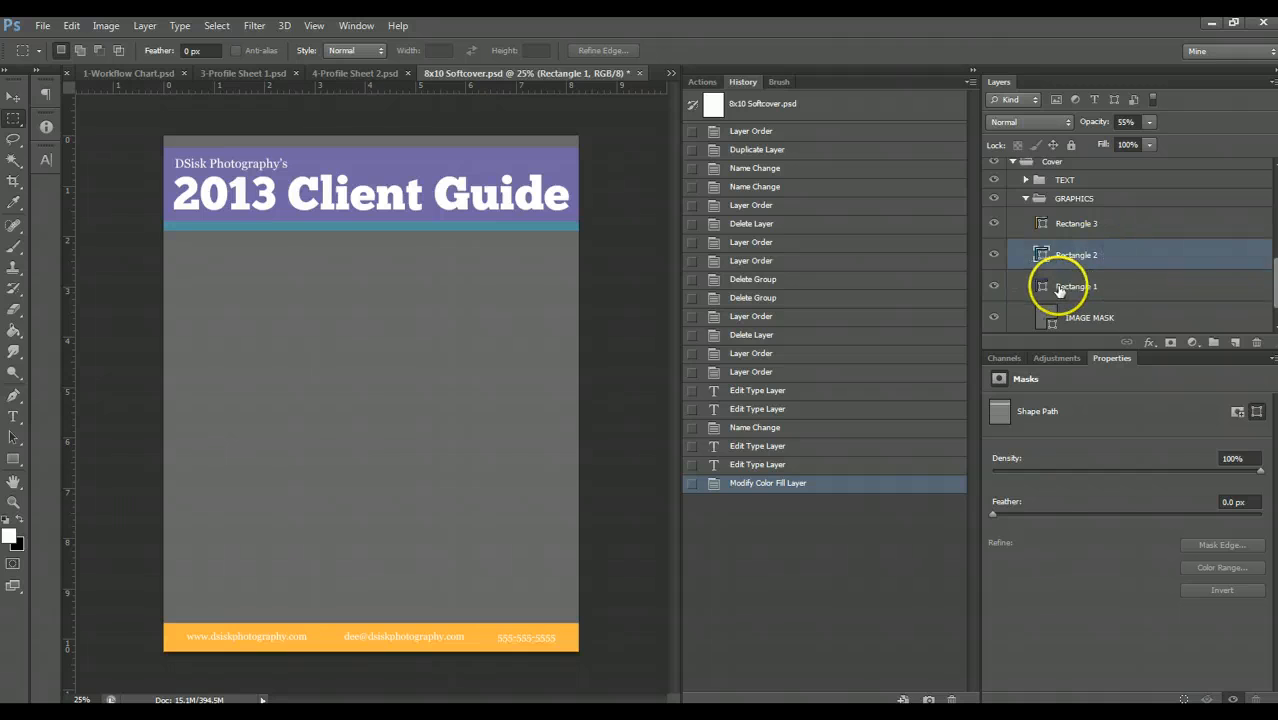
- Recolor the Rectangle 1 title band by sampling the footer bar's orange, #fcbc22
left_click(1042, 289)
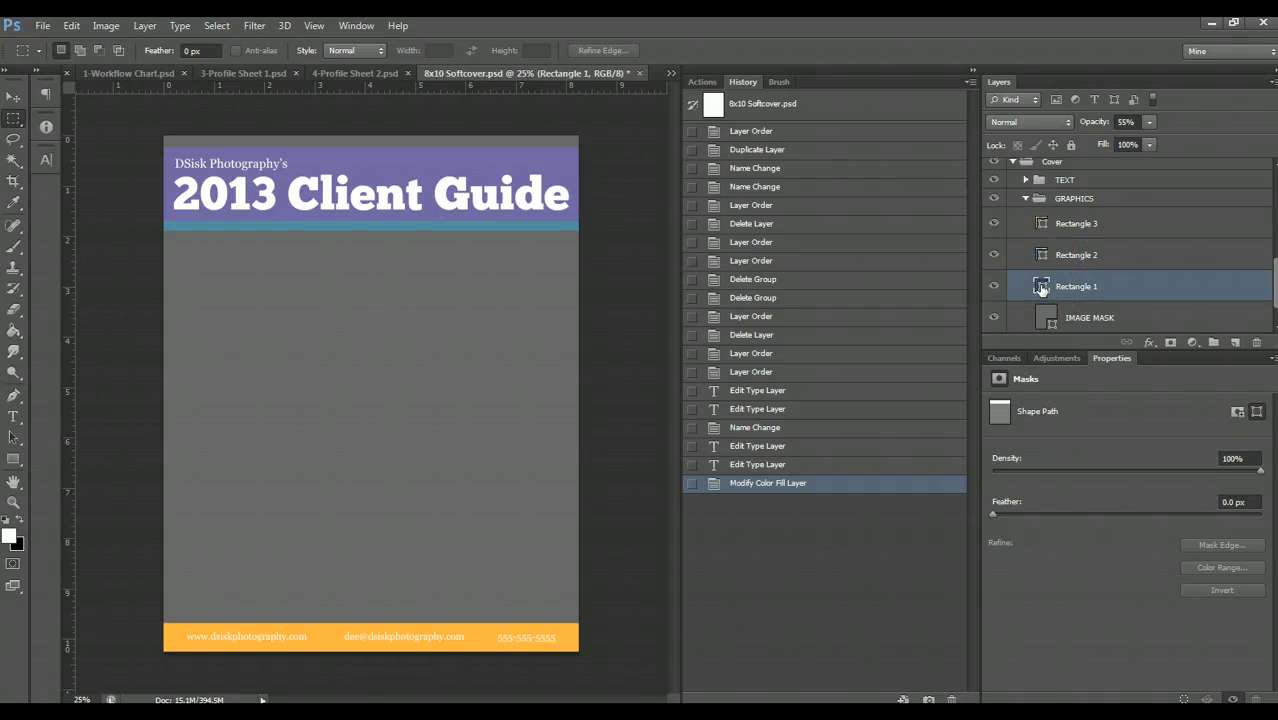
double_click(1041, 288)
left_click_drag(322, 642, 330, 640)
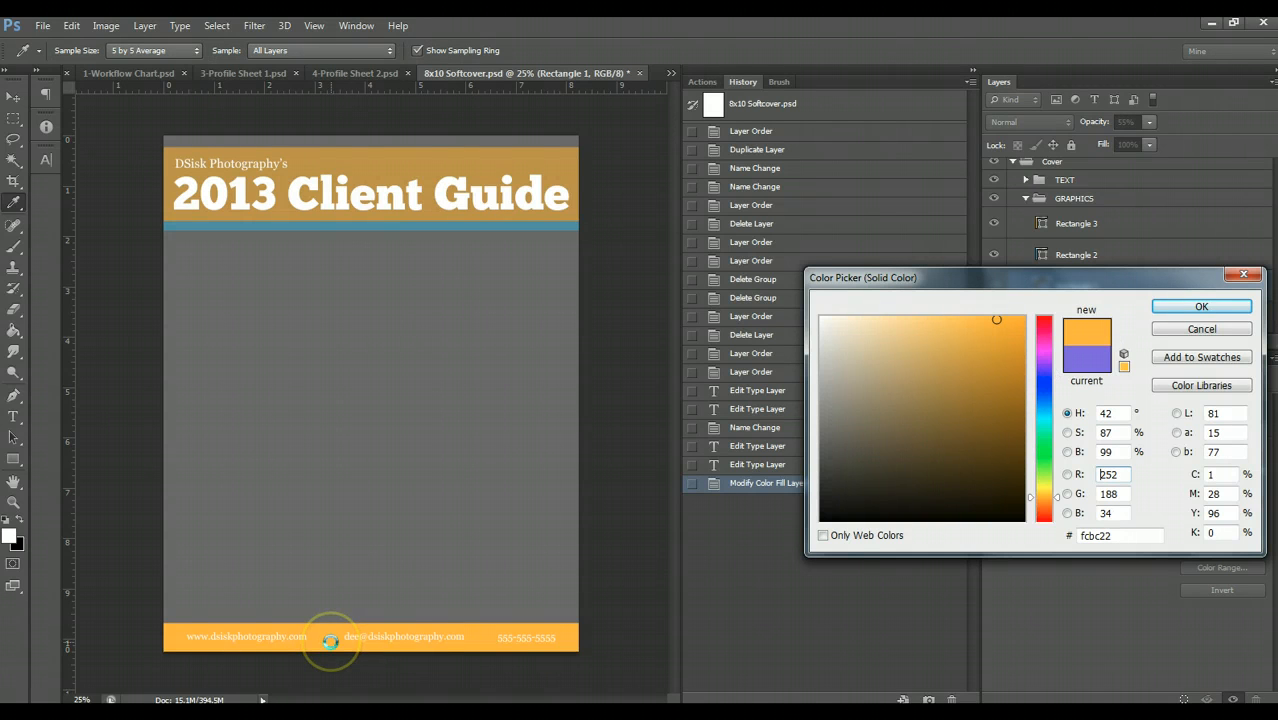
left_click(1201, 306)
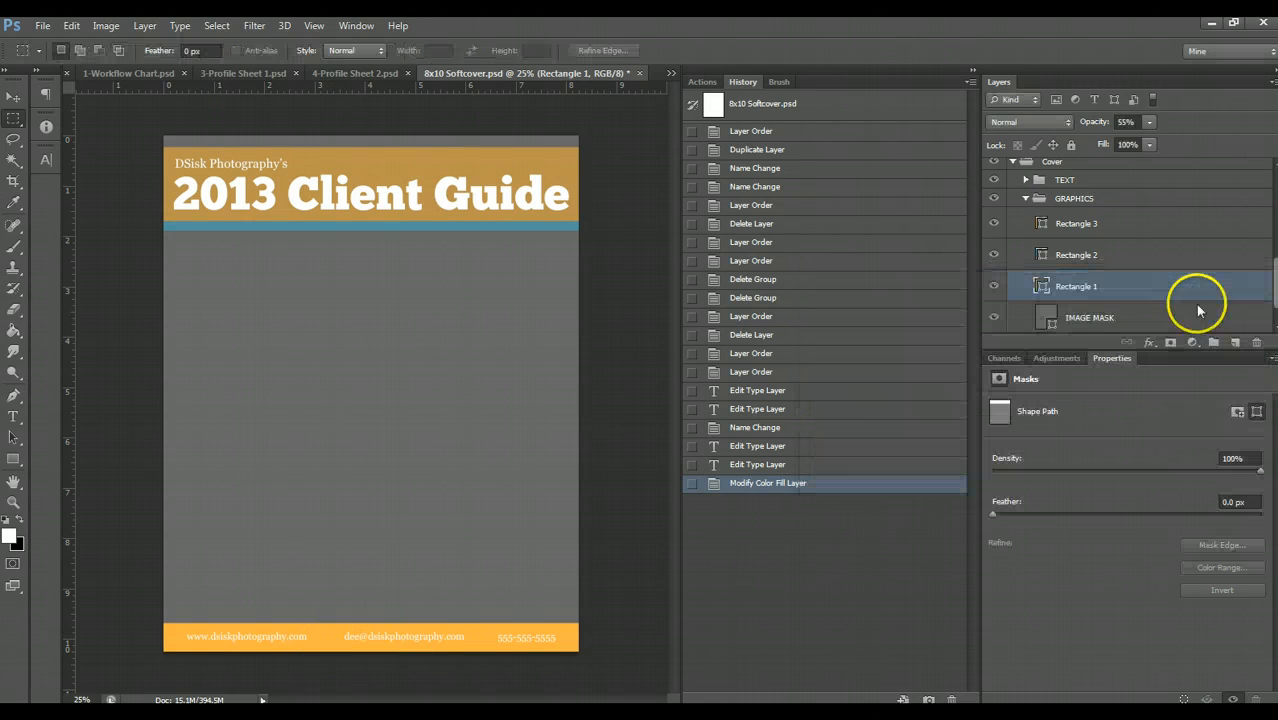
- Recolor the thin Rectangle 2 stripe below the title band to the neutral gray #777777
double_click(1041, 255)
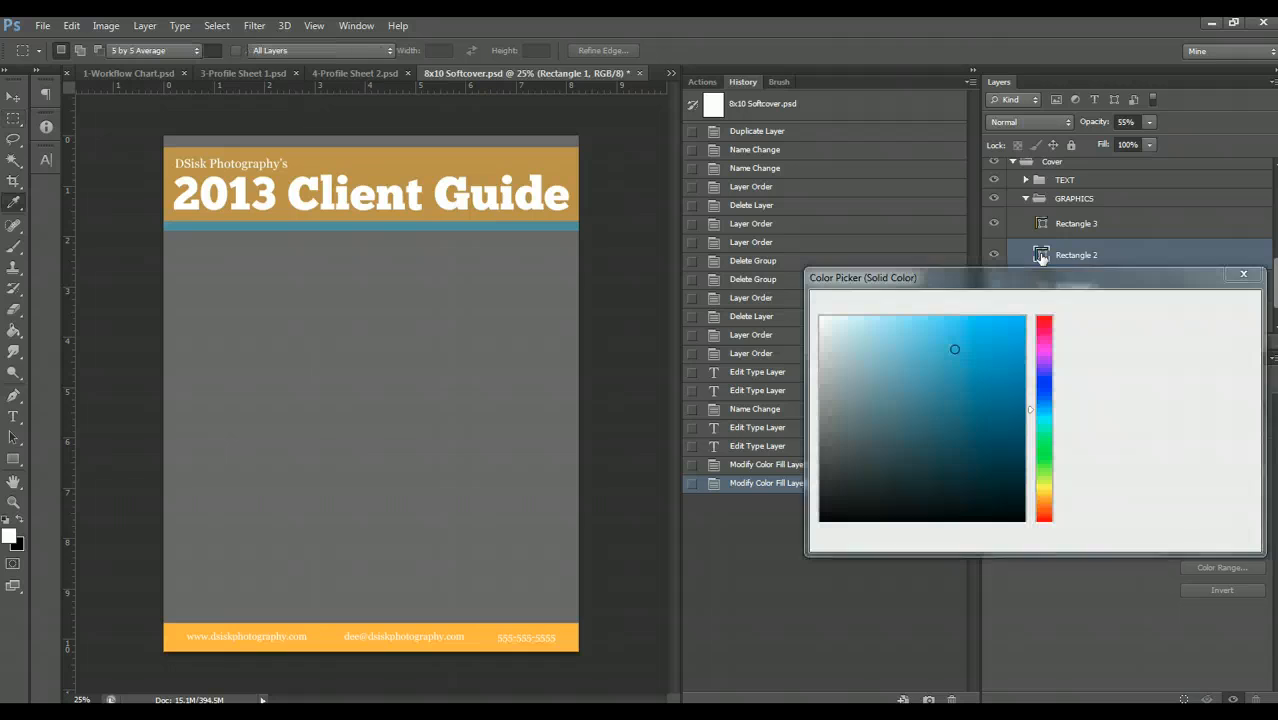
mouse_move(901, 436)
left_mouse_down()
mouse_move(820, 404)
mouse_move(820, 426)
left_mouse_up()
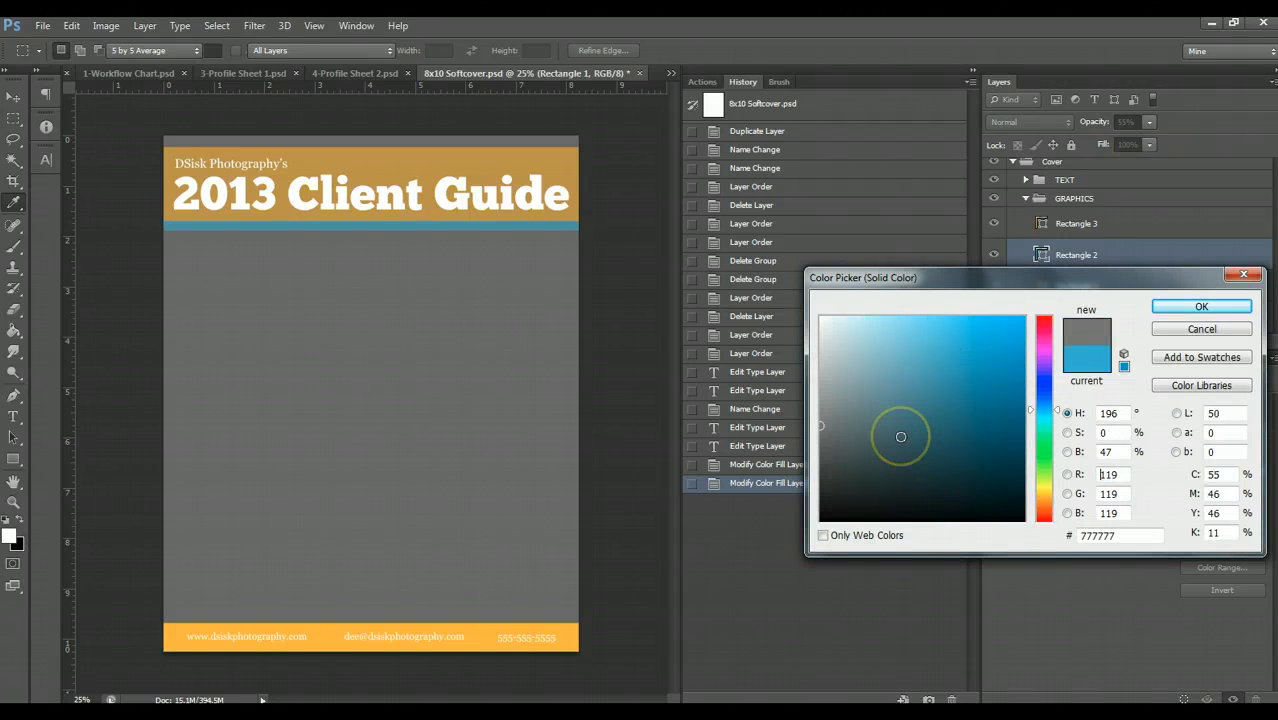
left_click(1200, 307)
- Select the IMAGE MASK layer, start placing a file, and browse from Pictures through Photo Shoots and Paid to Wedding - Engagement
left_click(1064, 308)
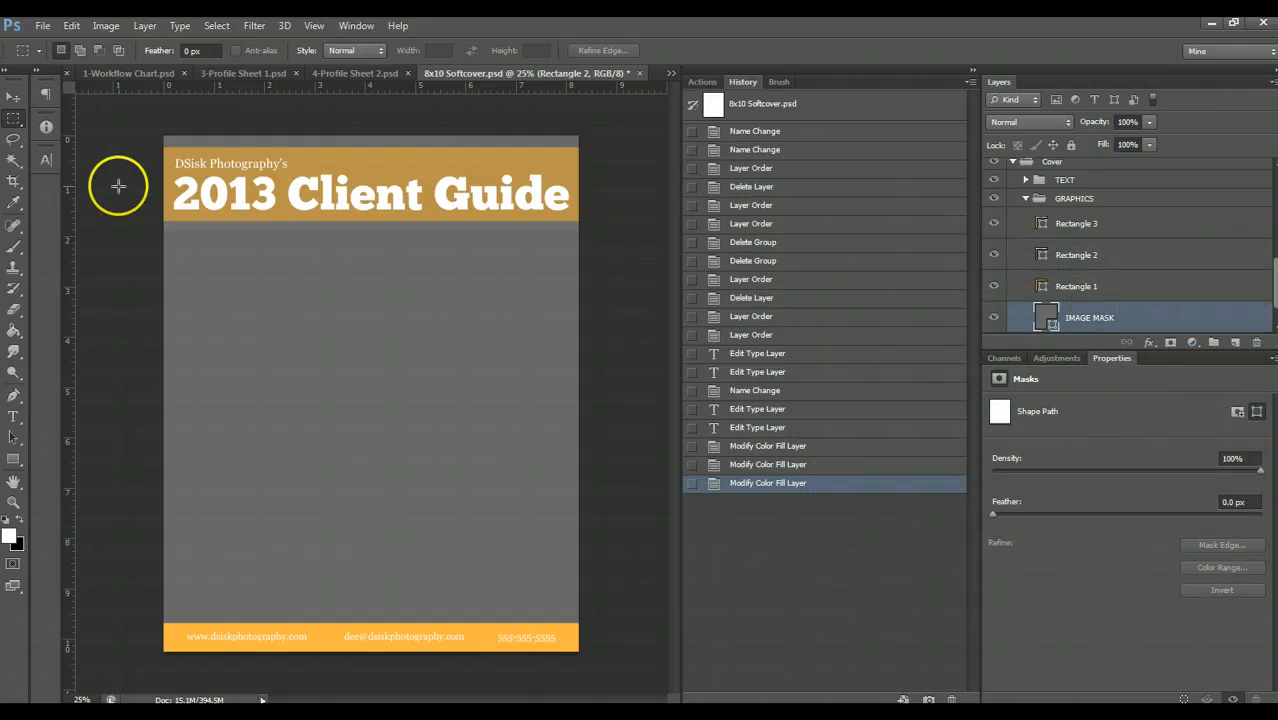
left_click(43, 30)
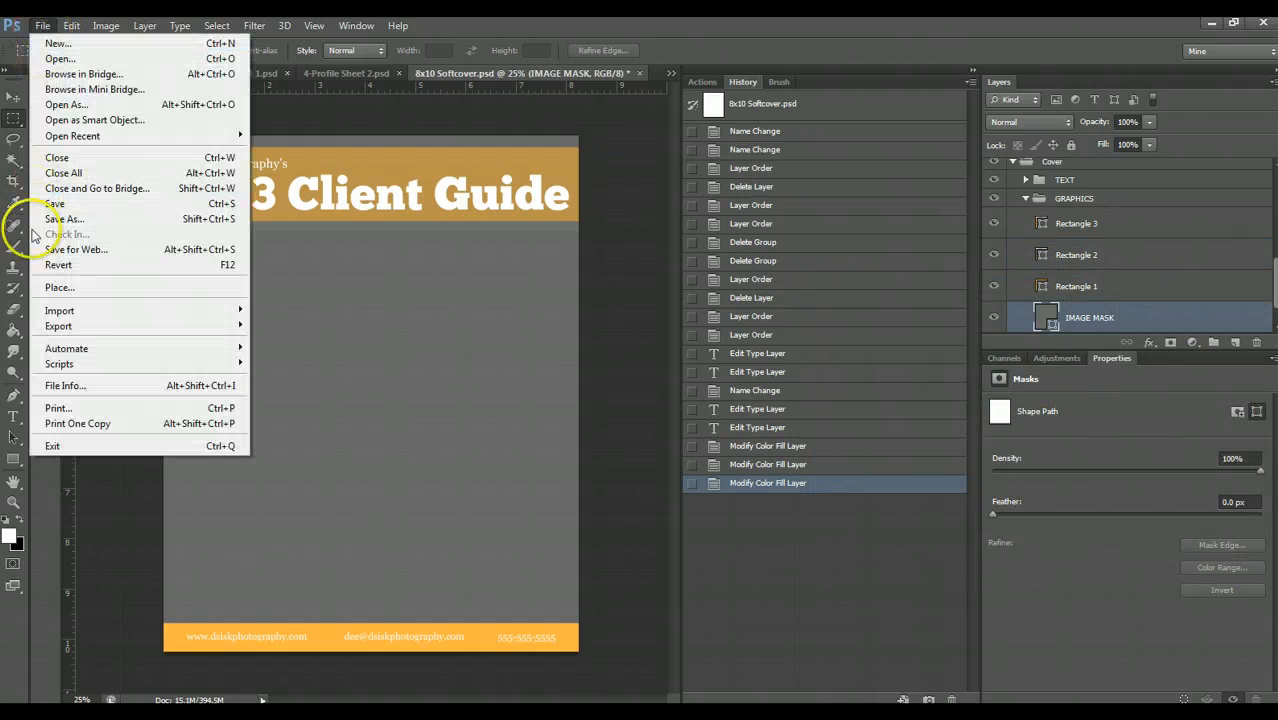
left_click(66, 289)
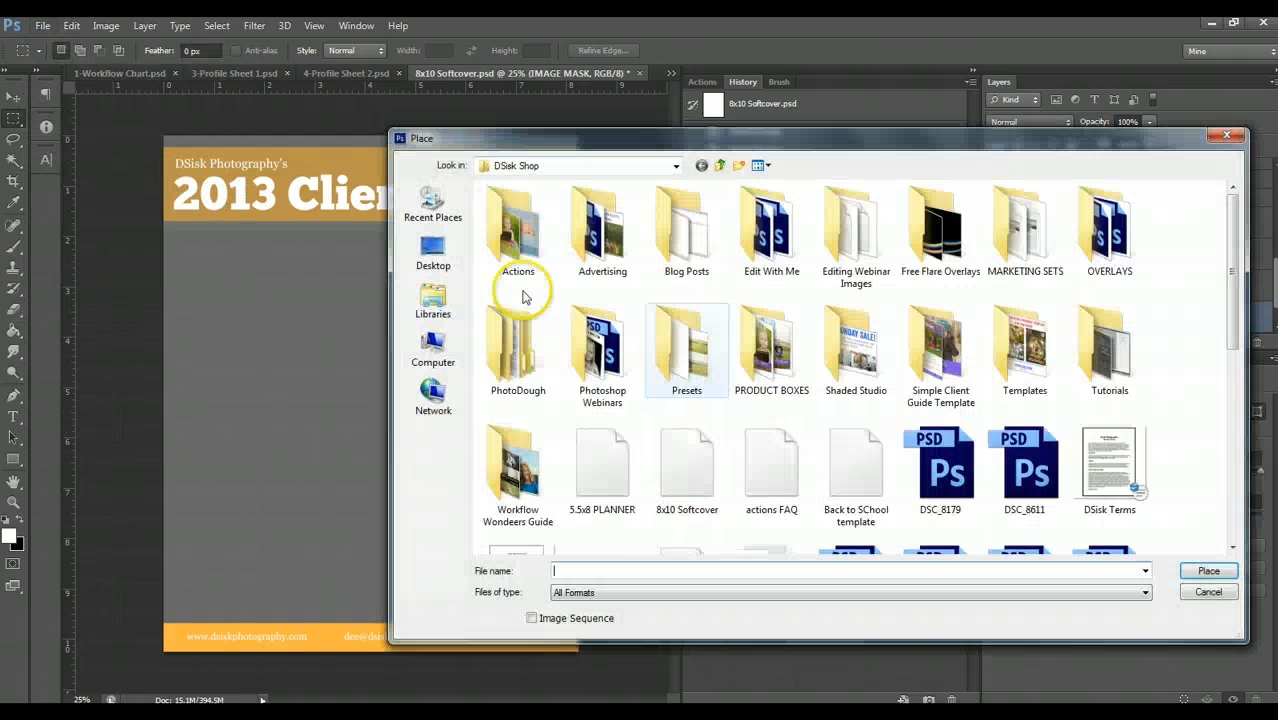
left_click(433, 300)
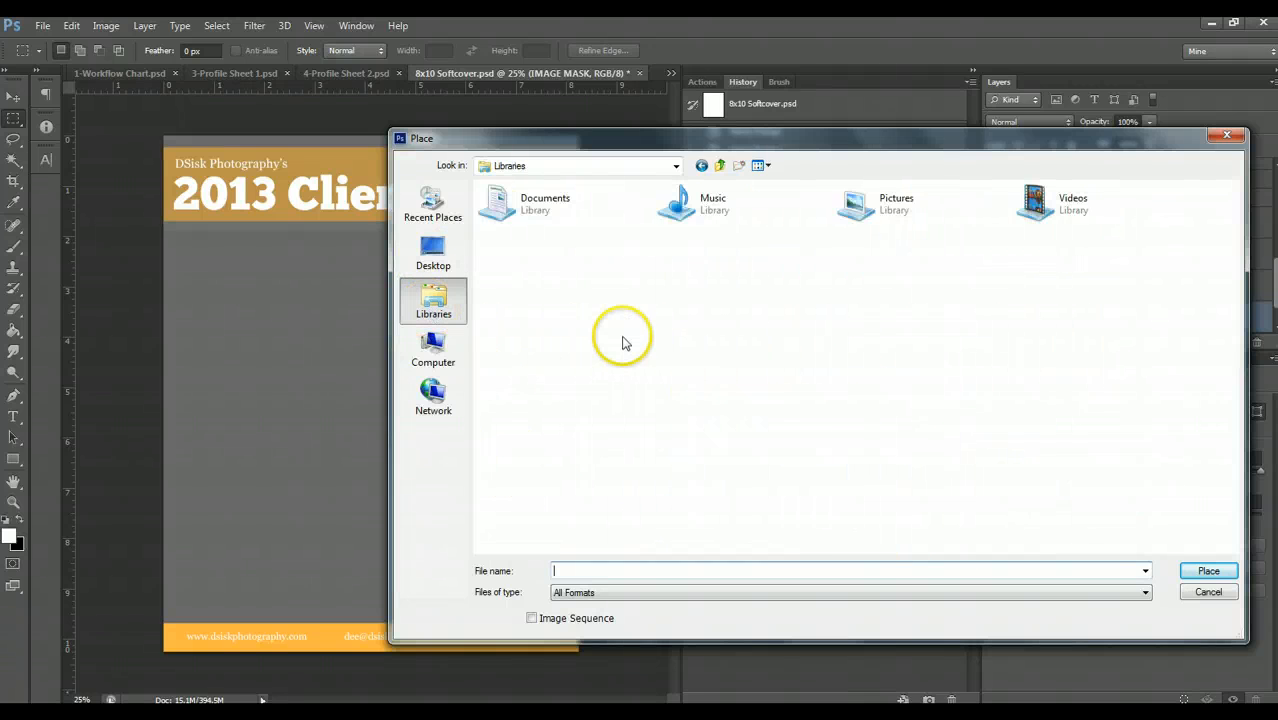
double_click(862, 205)
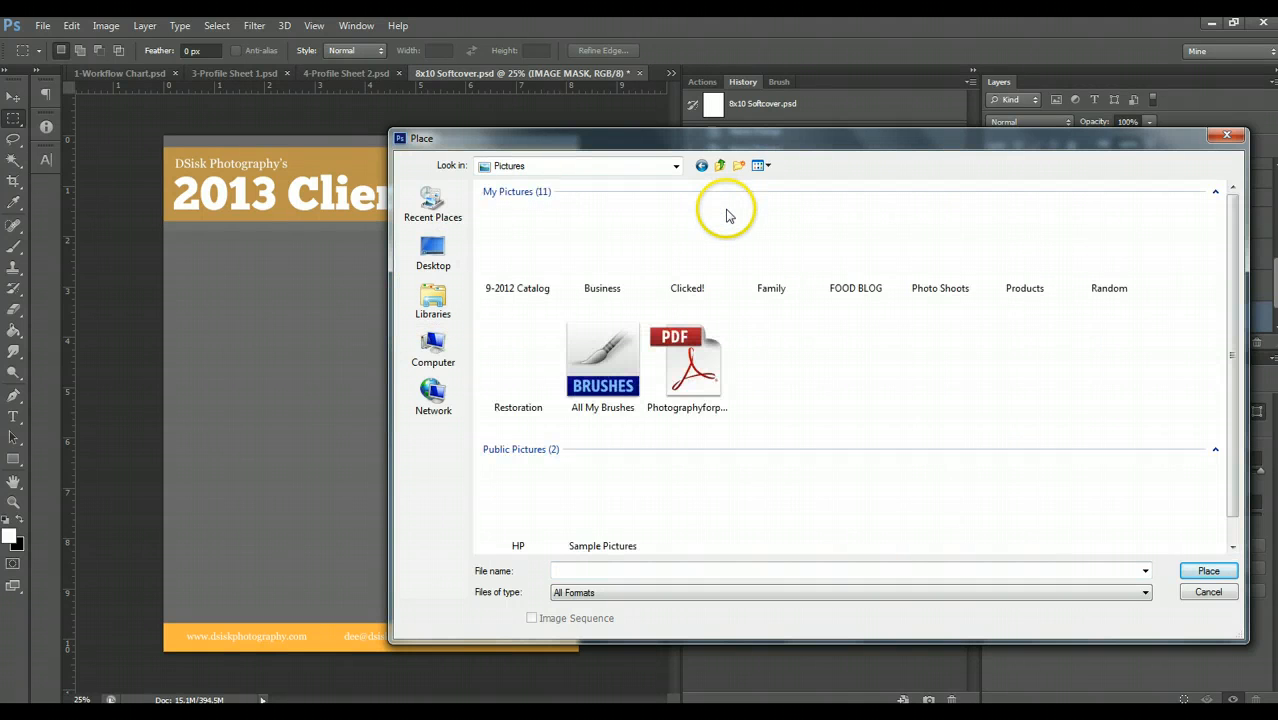
double_click(919, 262)
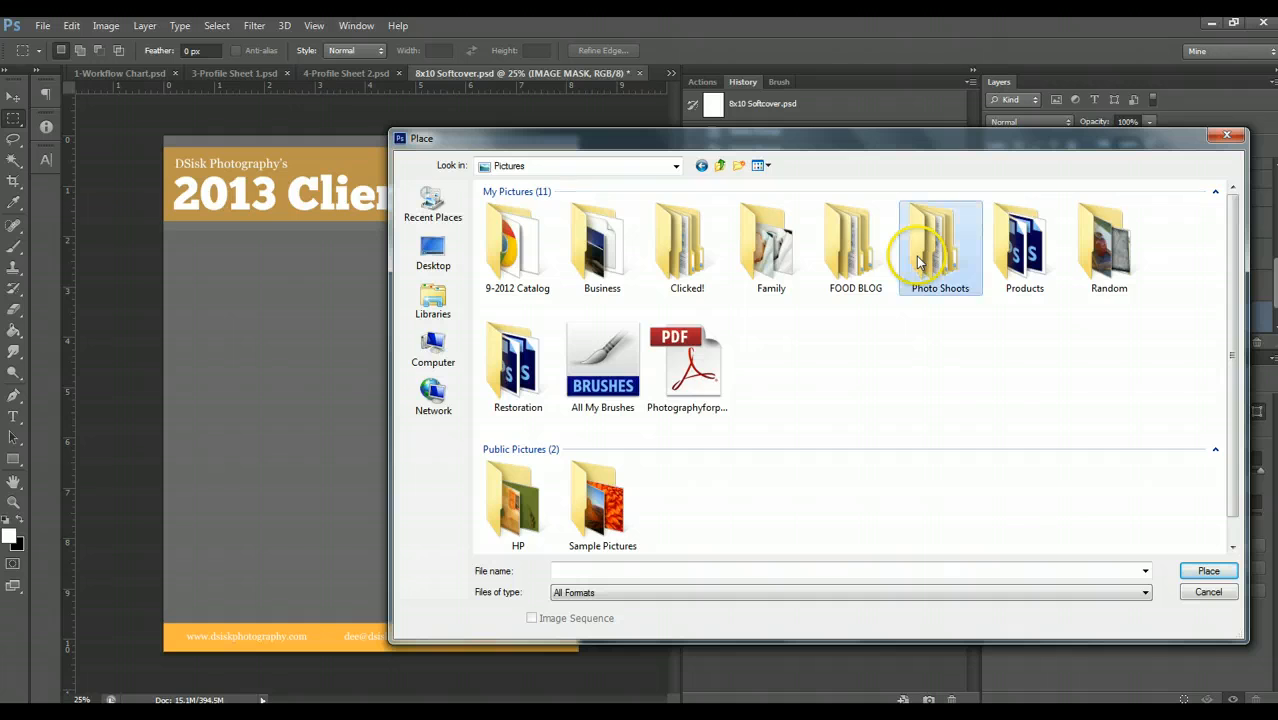
left_click(623, 261)
double_click(623, 261)
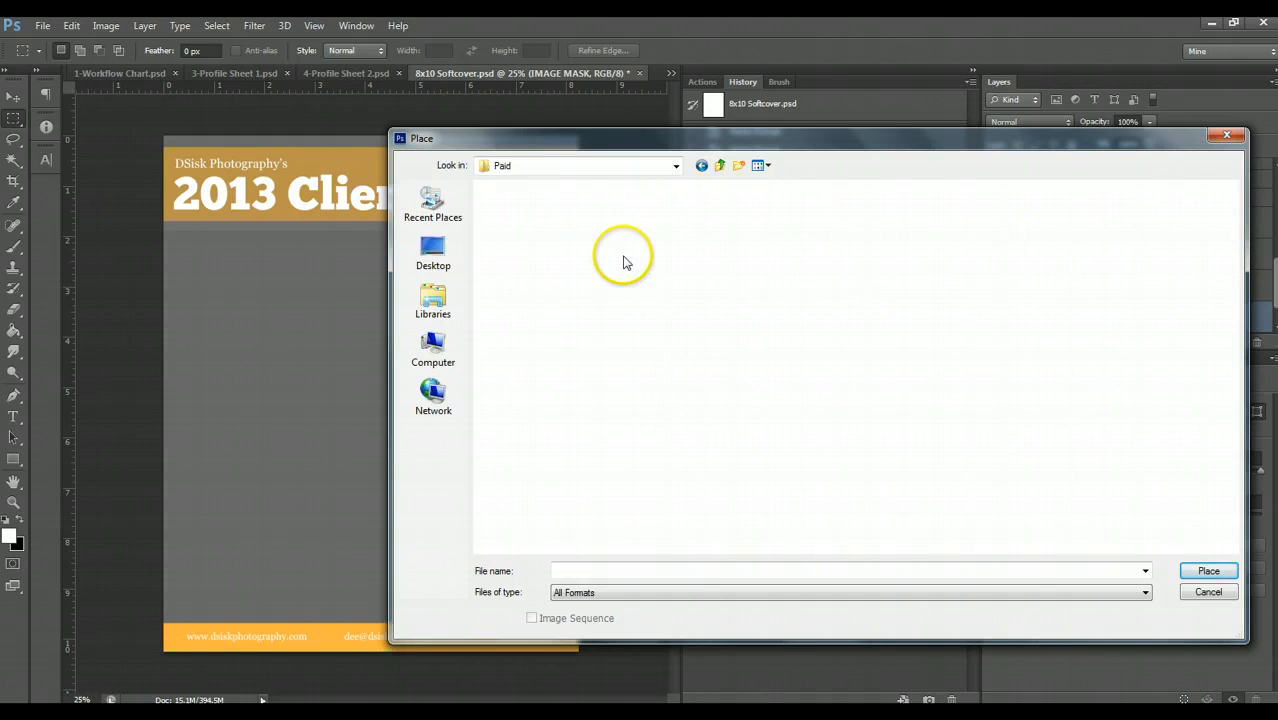
double_click(1096, 259)
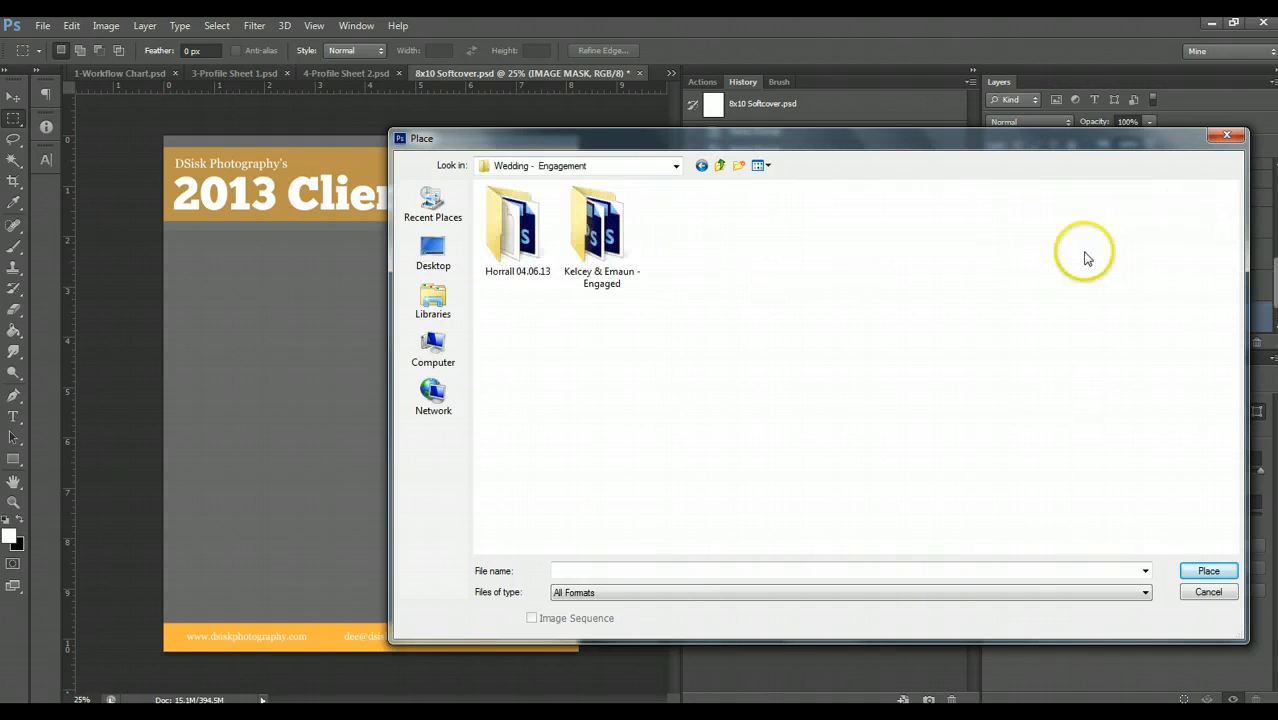
- Place the DSC_4770 photo from the For Print folder of the engaged couple's session
left_click(600, 235)
double_click(603, 236)
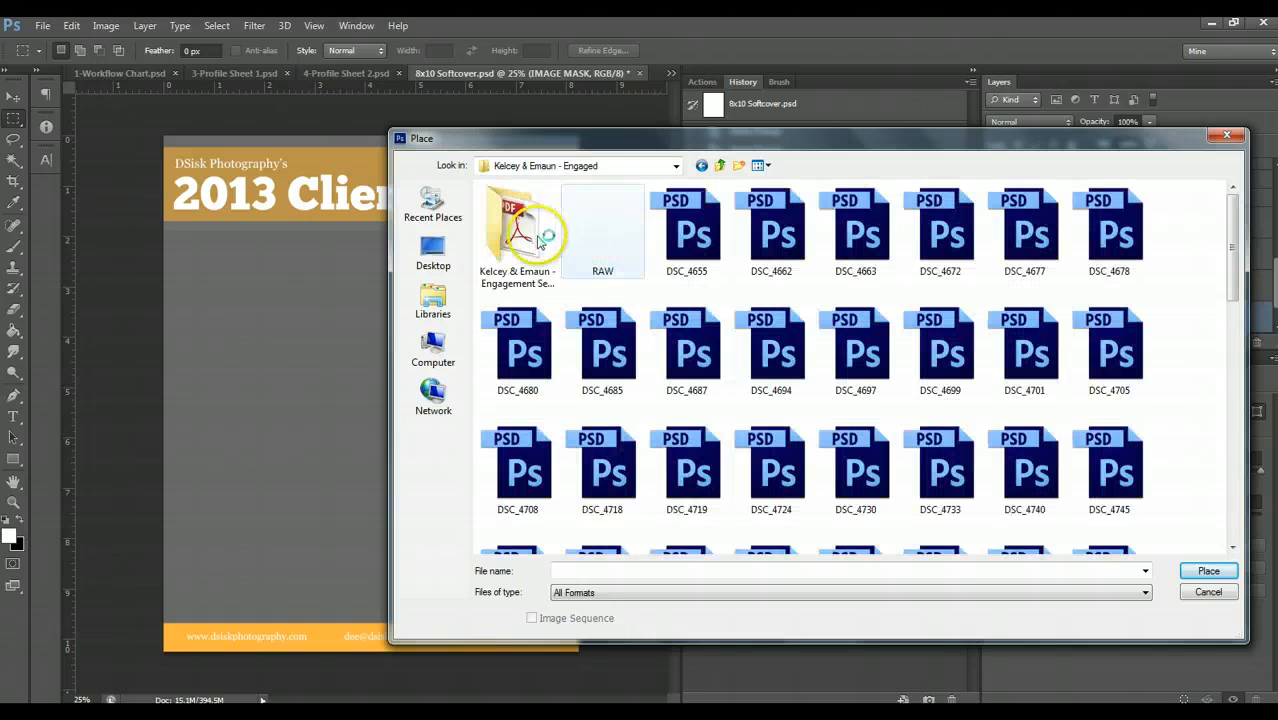
double_click(537, 243)
double_click(537, 243)
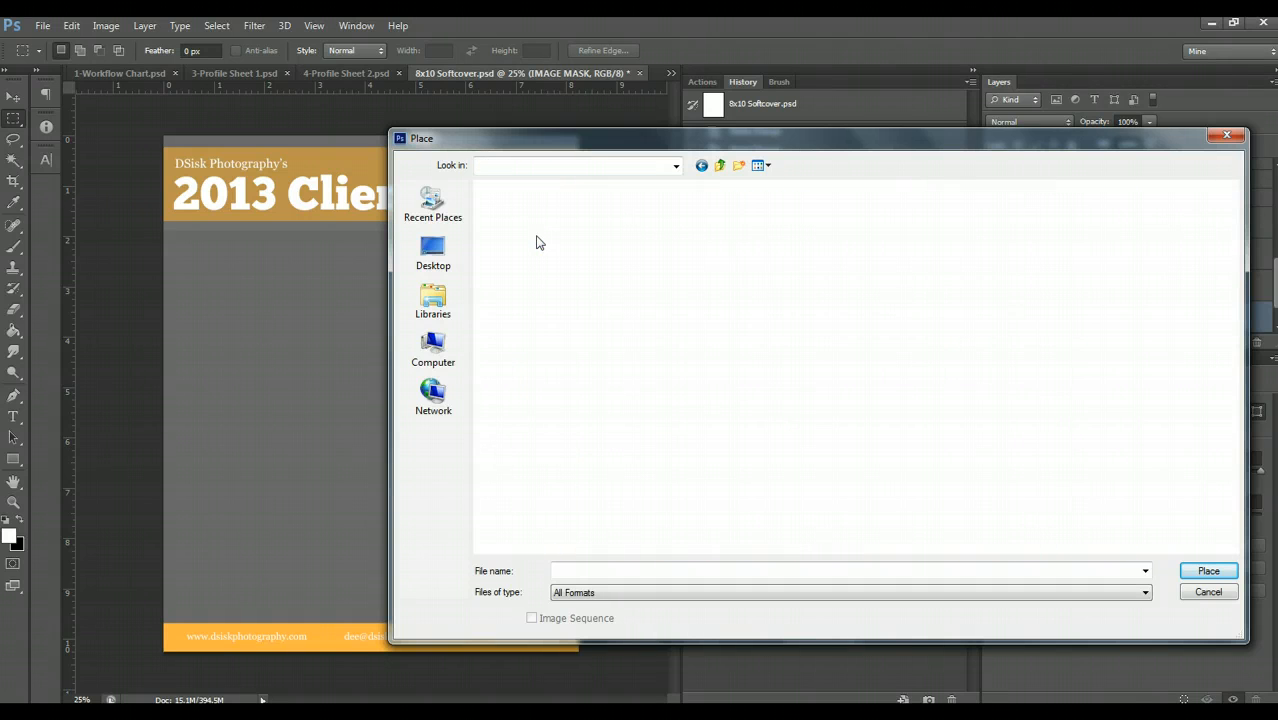
scroll(908, 505, "down", 3)
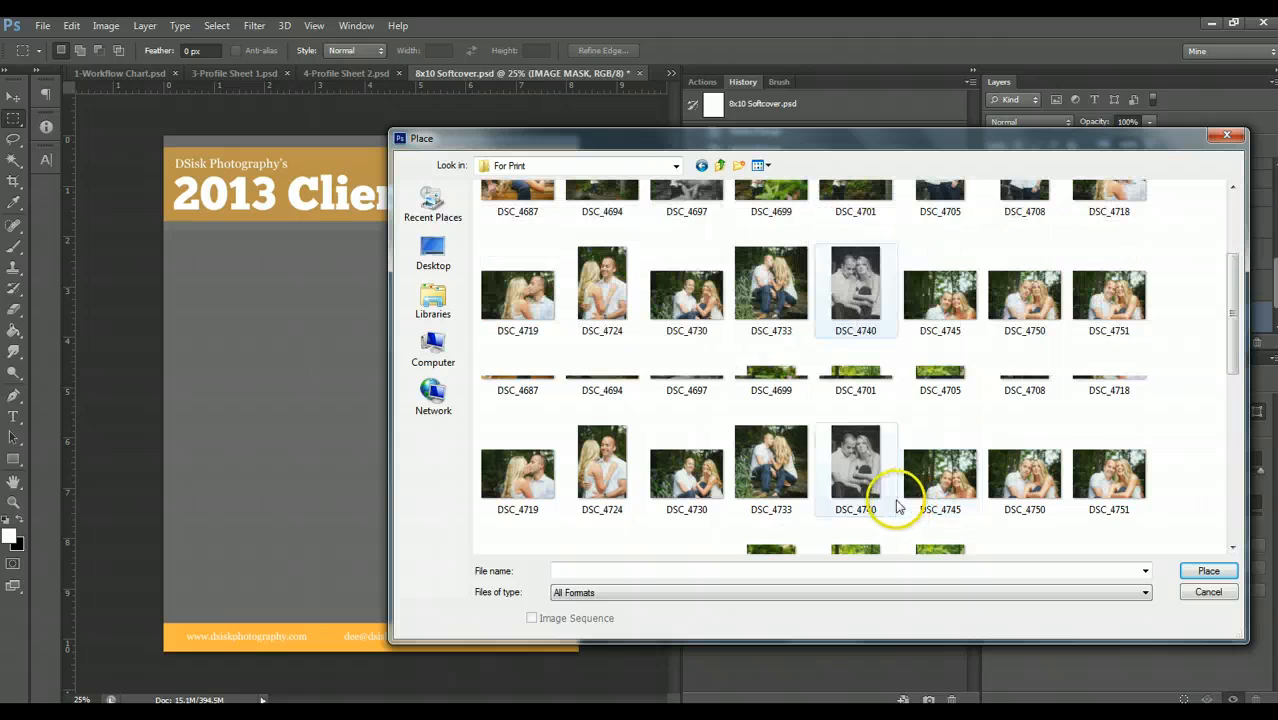
scroll(897, 507, "down", 3)
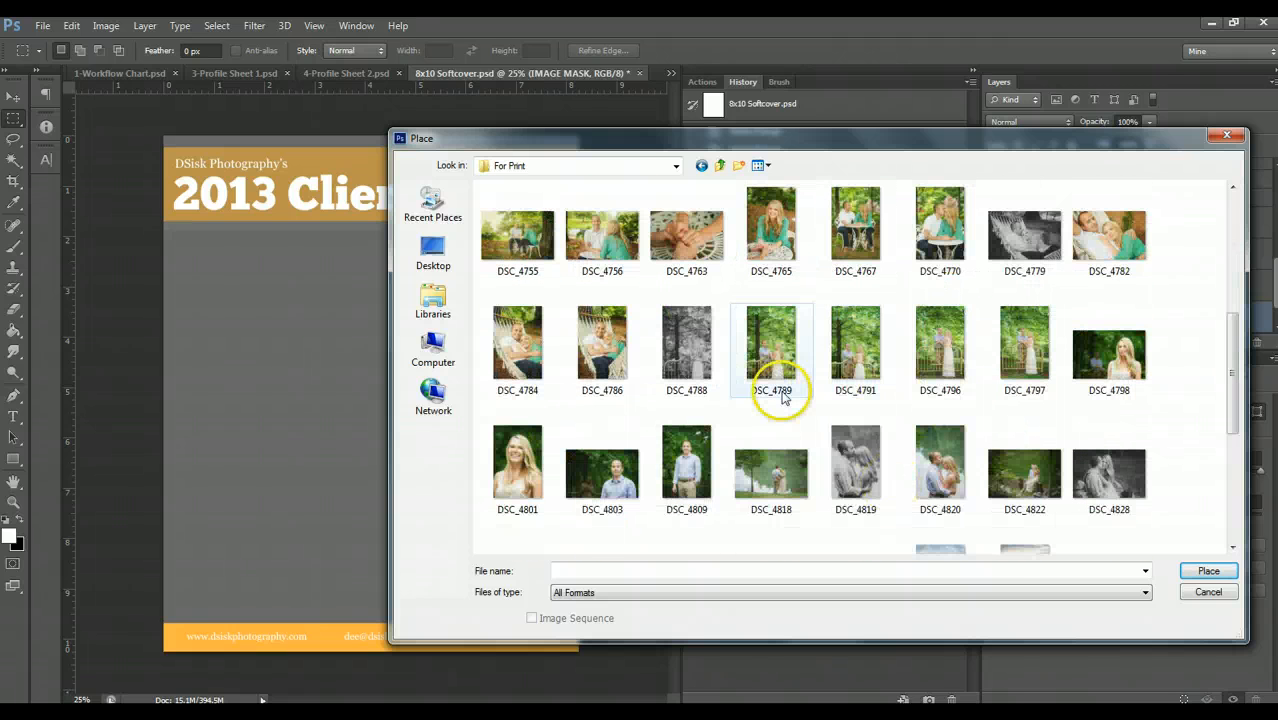
left_click(953, 245)
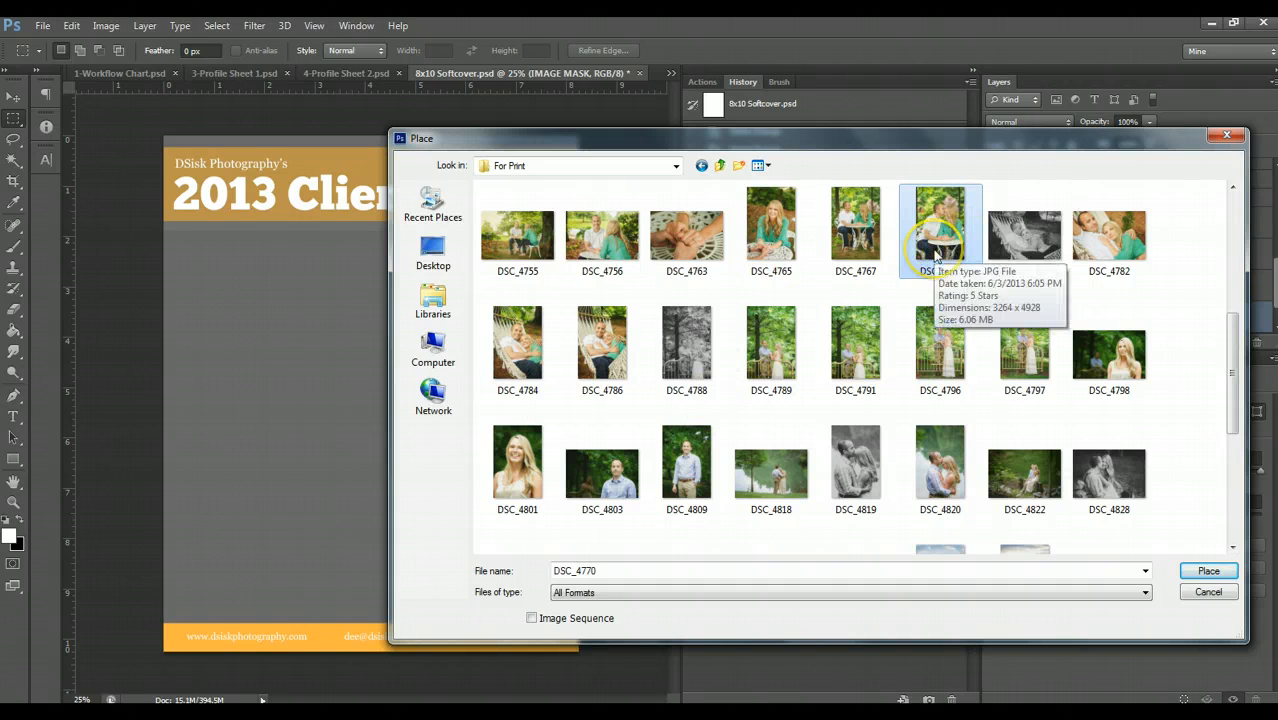
double_click(945, 248)
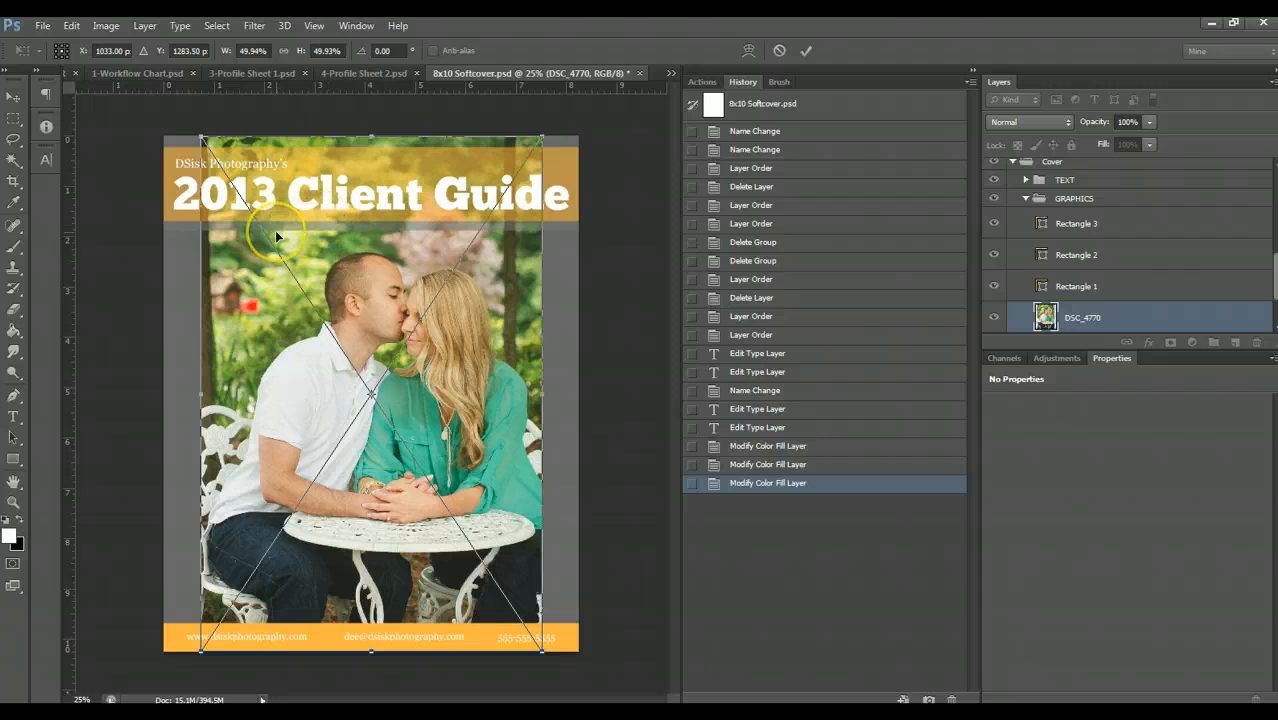
- Scale the placed photo proportionally to about 61.08%, position it over the cover with the couple below the title band, and commit the placement
left_click_drag(275, 230, 238, 224)
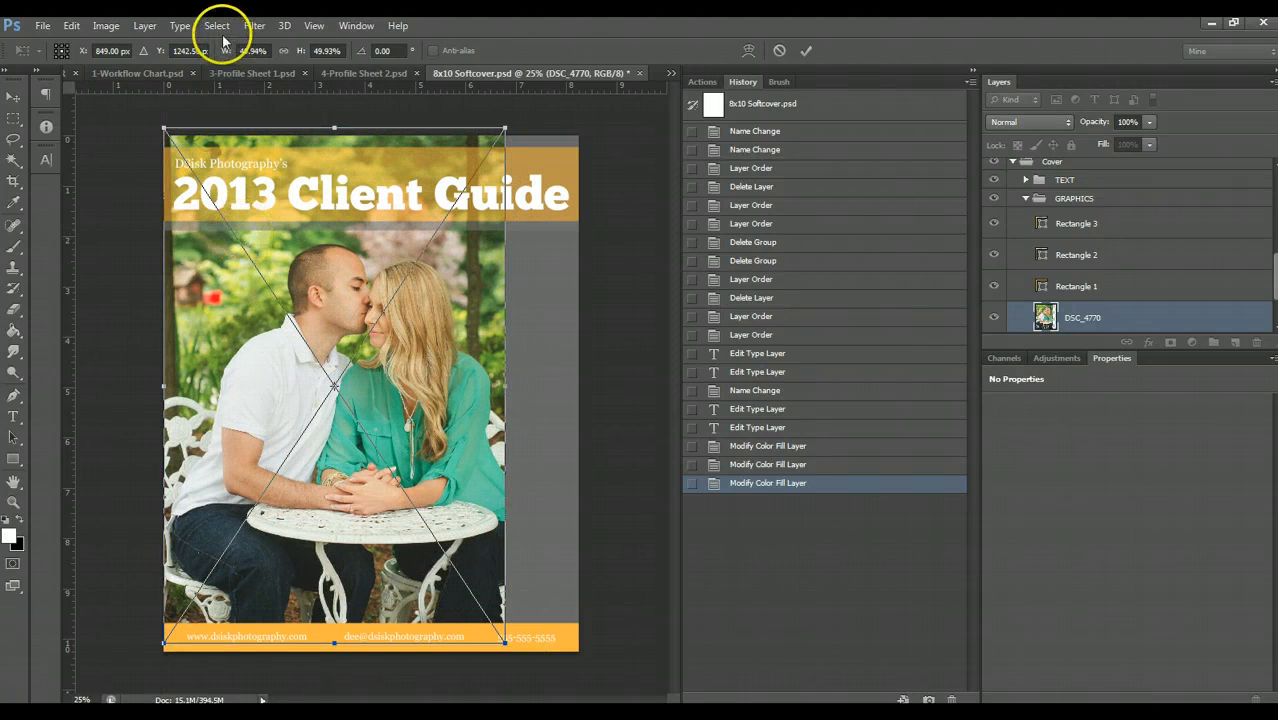
left_click(284, 51)
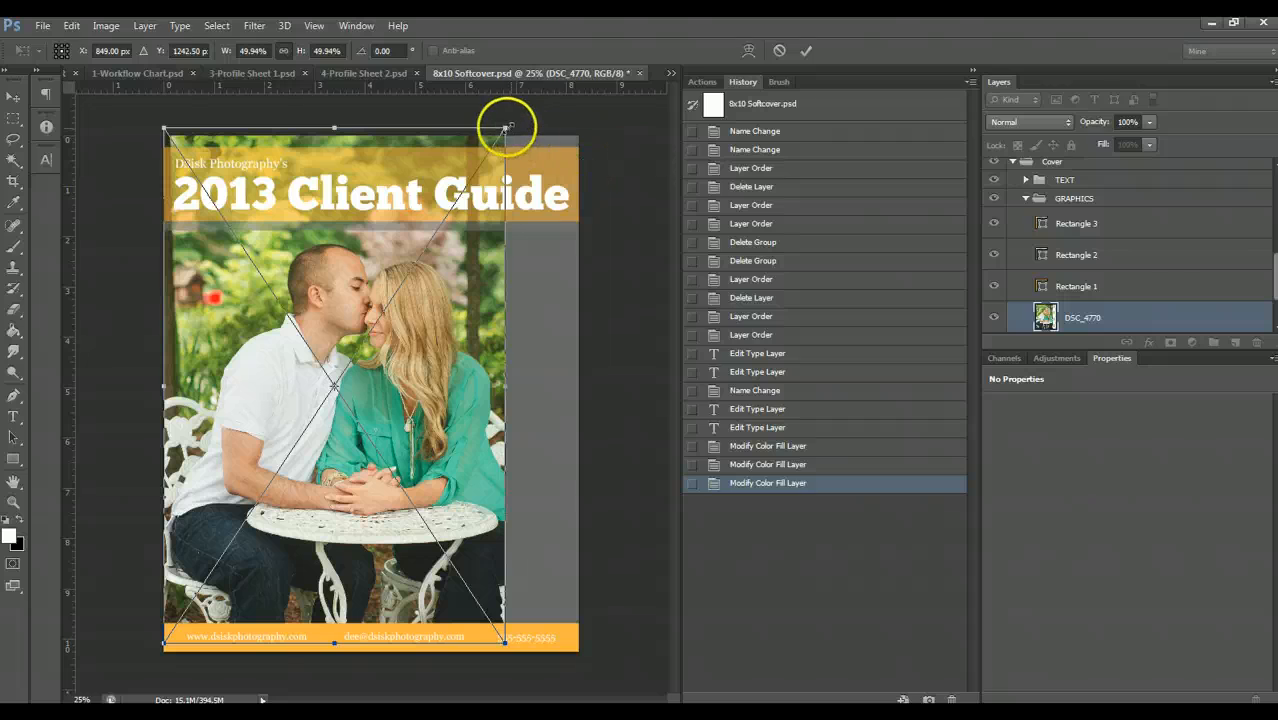
left_click_drag(505, 128, 632, 46)
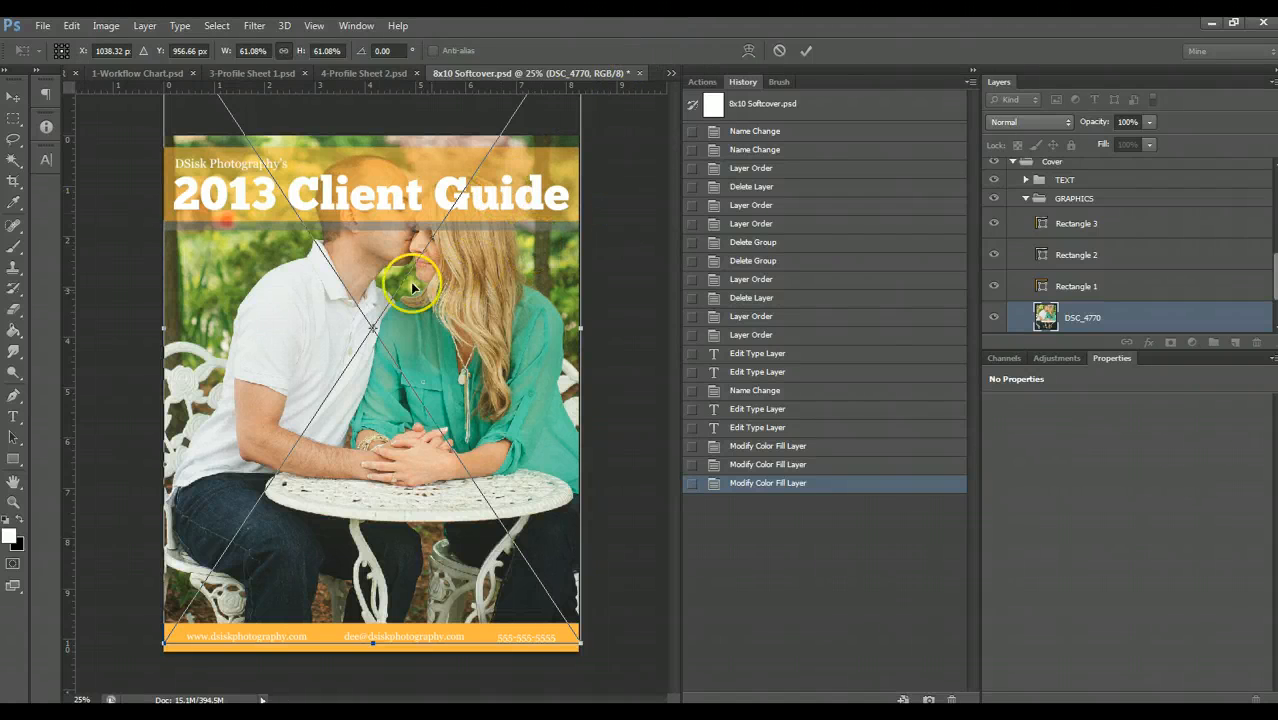
left_click_drag(283, 248, 279, 323)
left_click(805, 51)
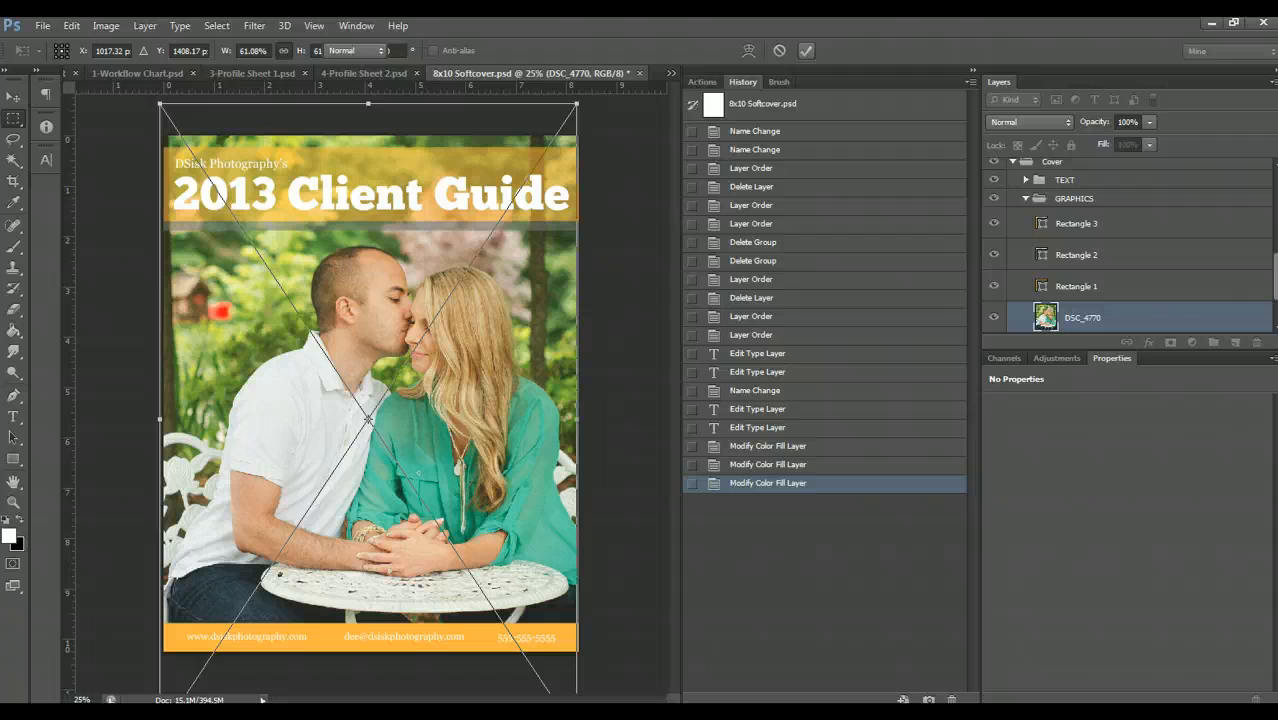
- Nudge the DSC_4770 layer slightly to the right with the Move tool to align it with the page edges
left_click(15, 108)
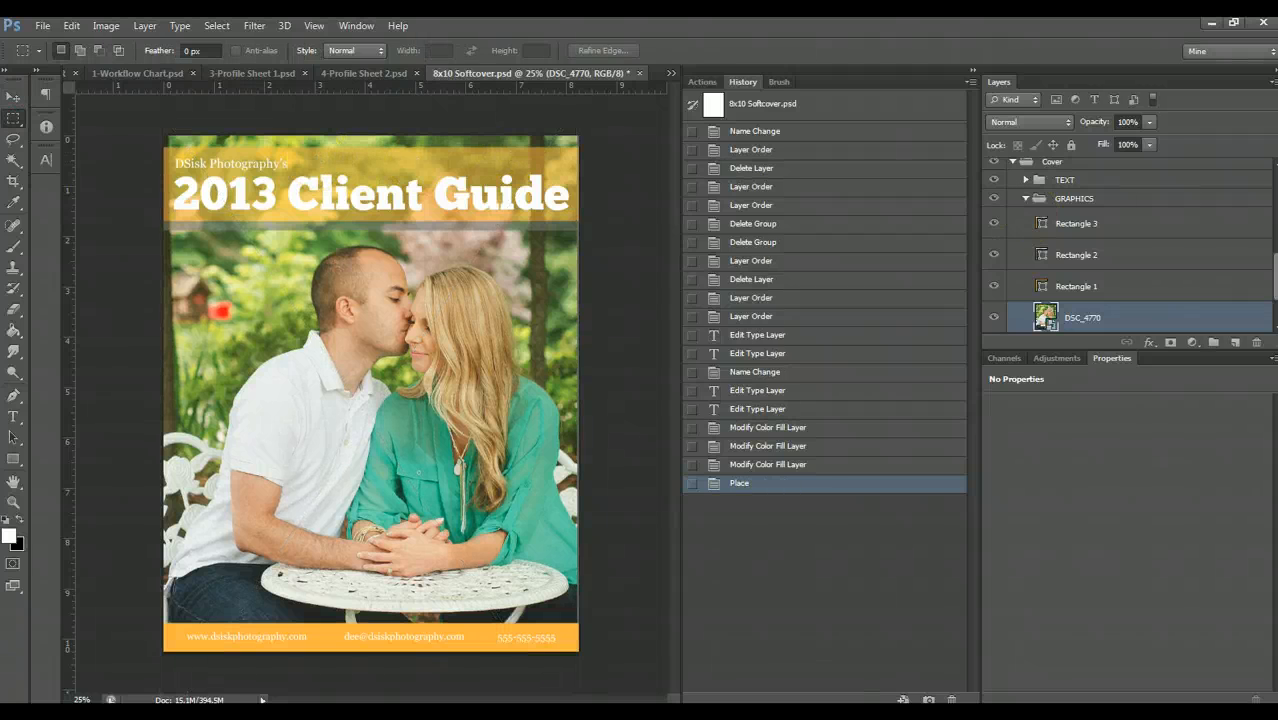
left_click(10, 100)
key("shift+Right")
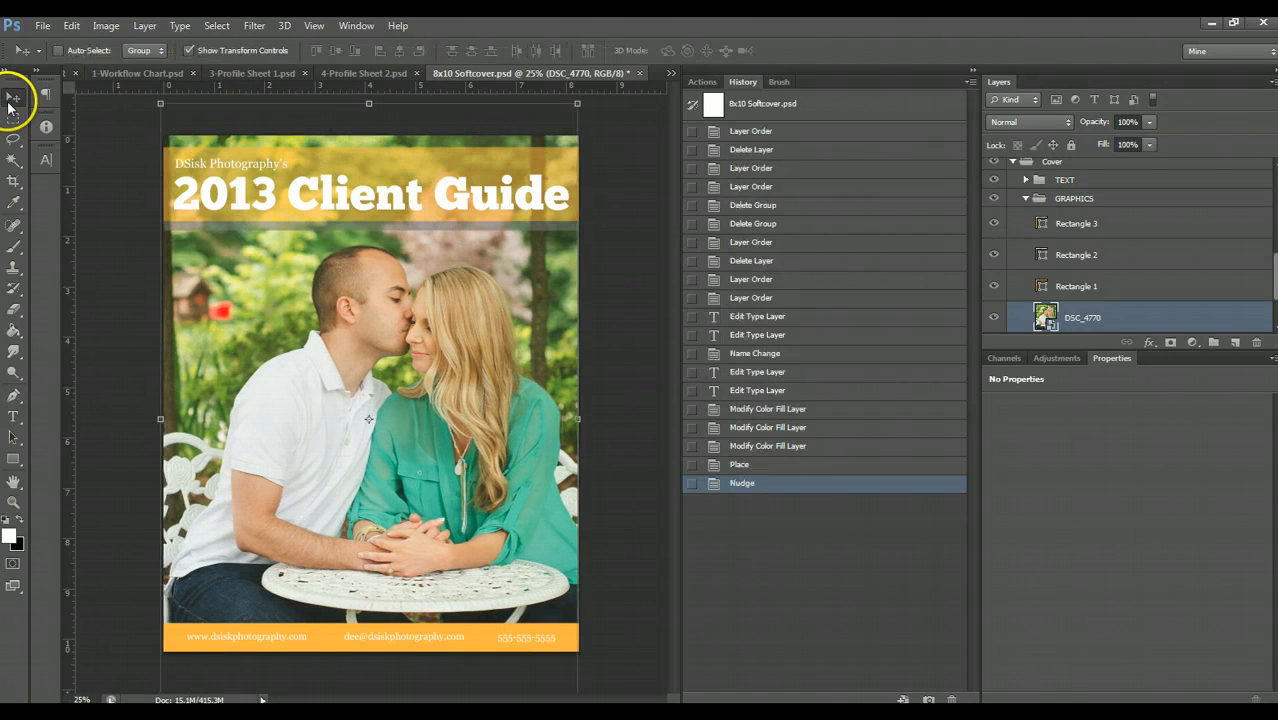
- Switch to the Rectangular Marquee tool and clip the DSC_4770 photo to the IMAGE MASK layer with a clipping mask
left_click(15, 120)
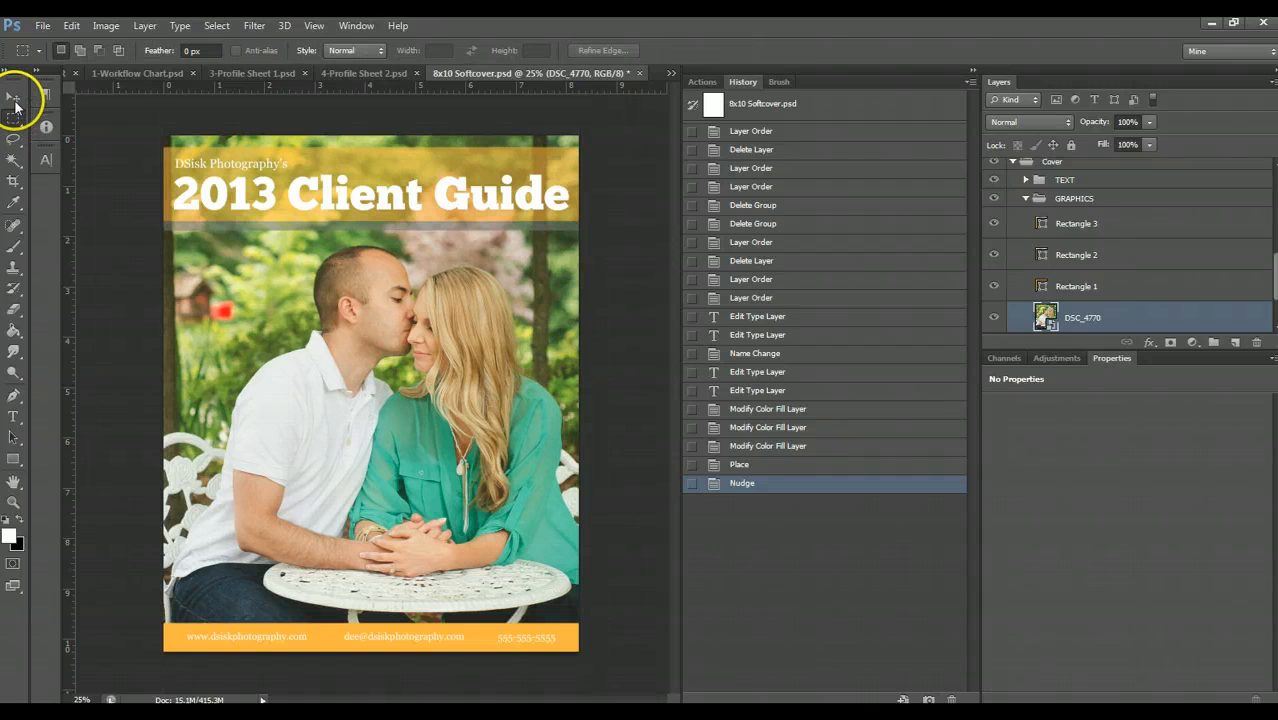
scroll(1112, 277, "down", 2)
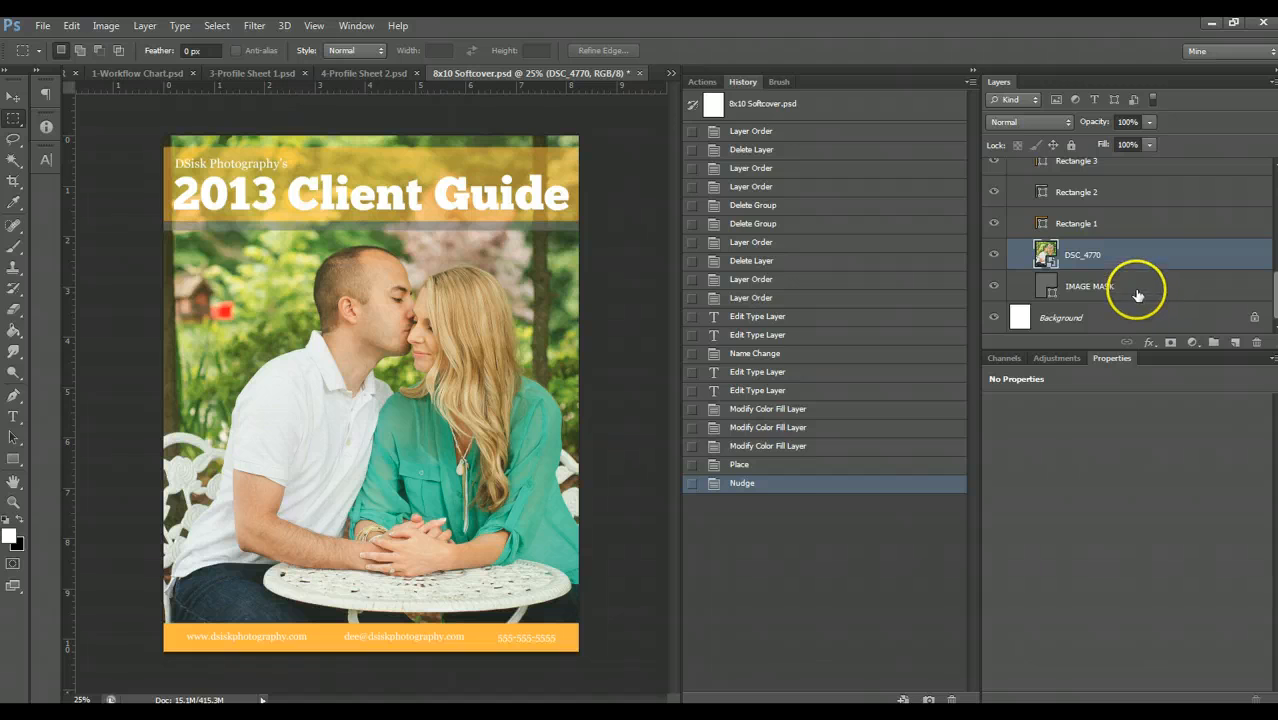
left_click(1132, 273, "alt")
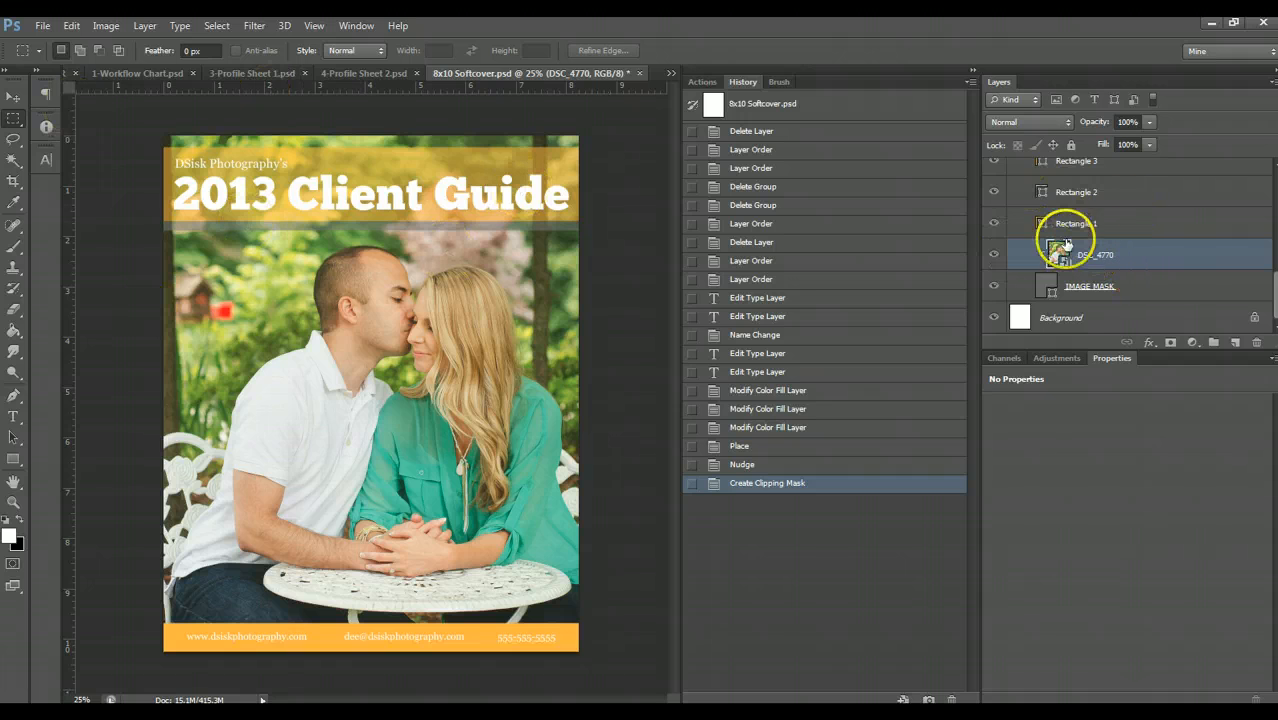
scroll(1039, 302, "up", 2)
scroll(1056, 297, "down", 1)
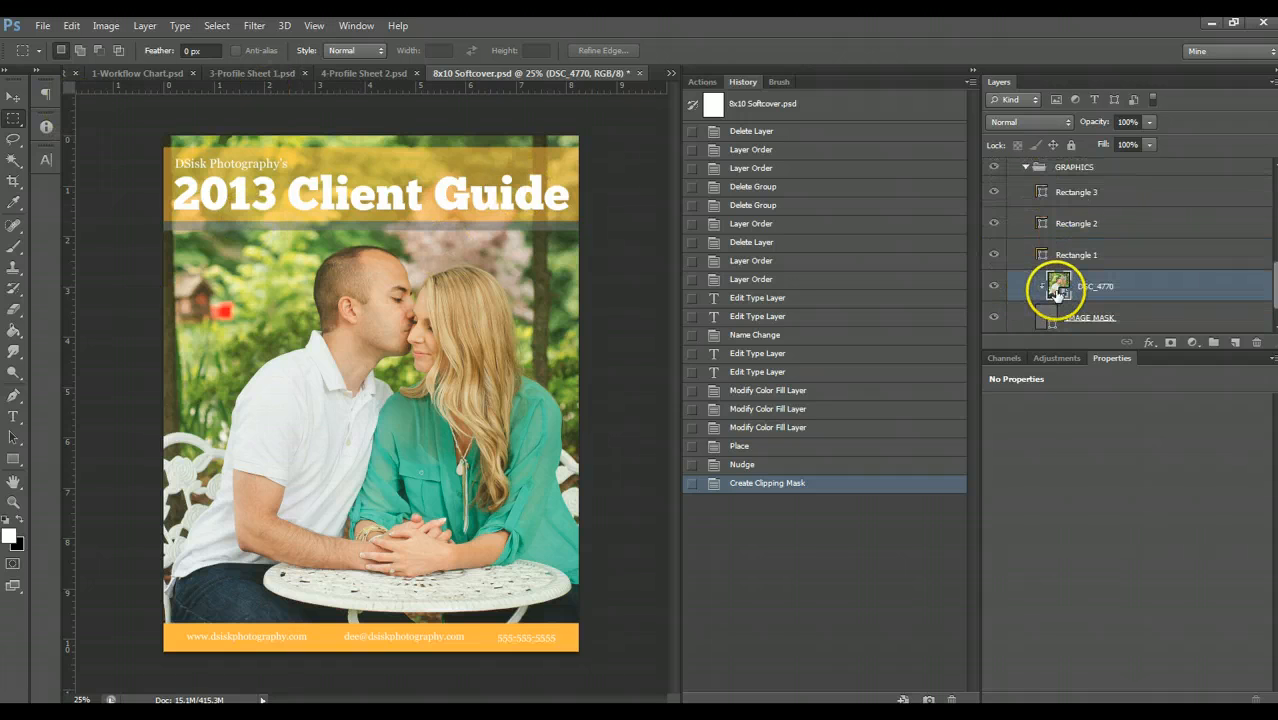
scroll(1057, 296, "down", 1)
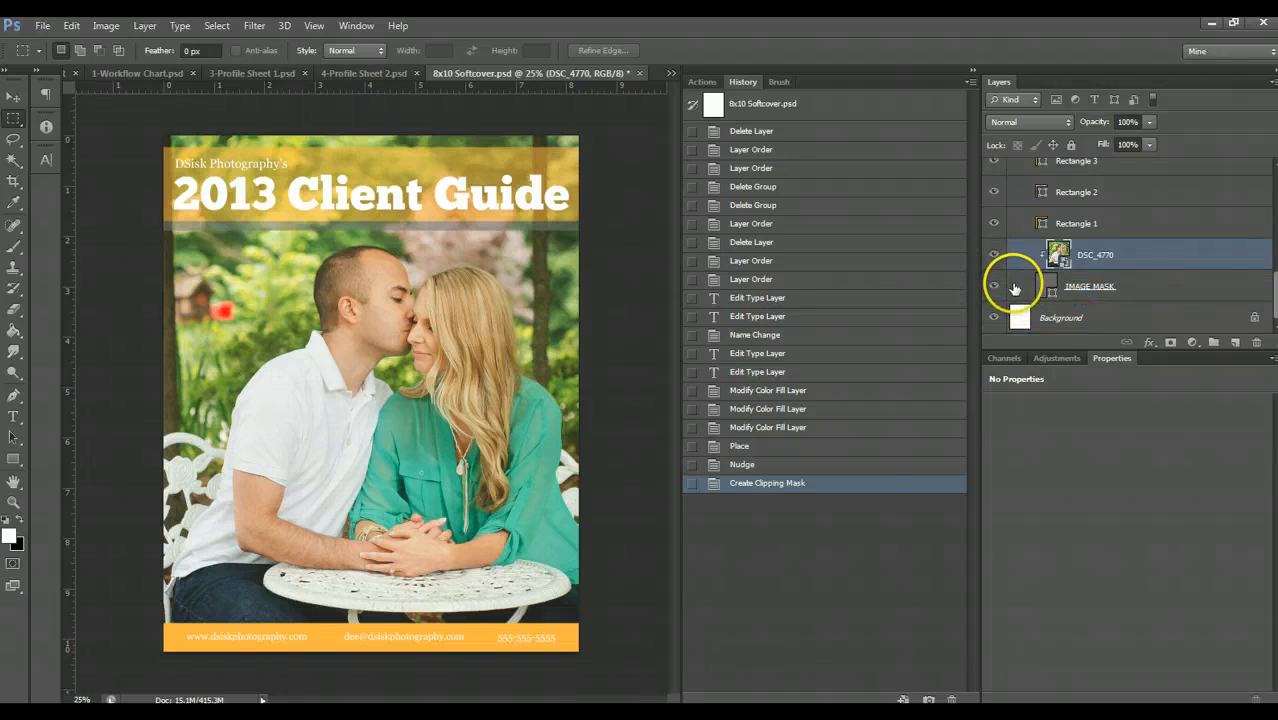
- Collapse the GRAPHICS group and its parent Cover group in the layer stack
scroll(1110, 280, "up", 3)
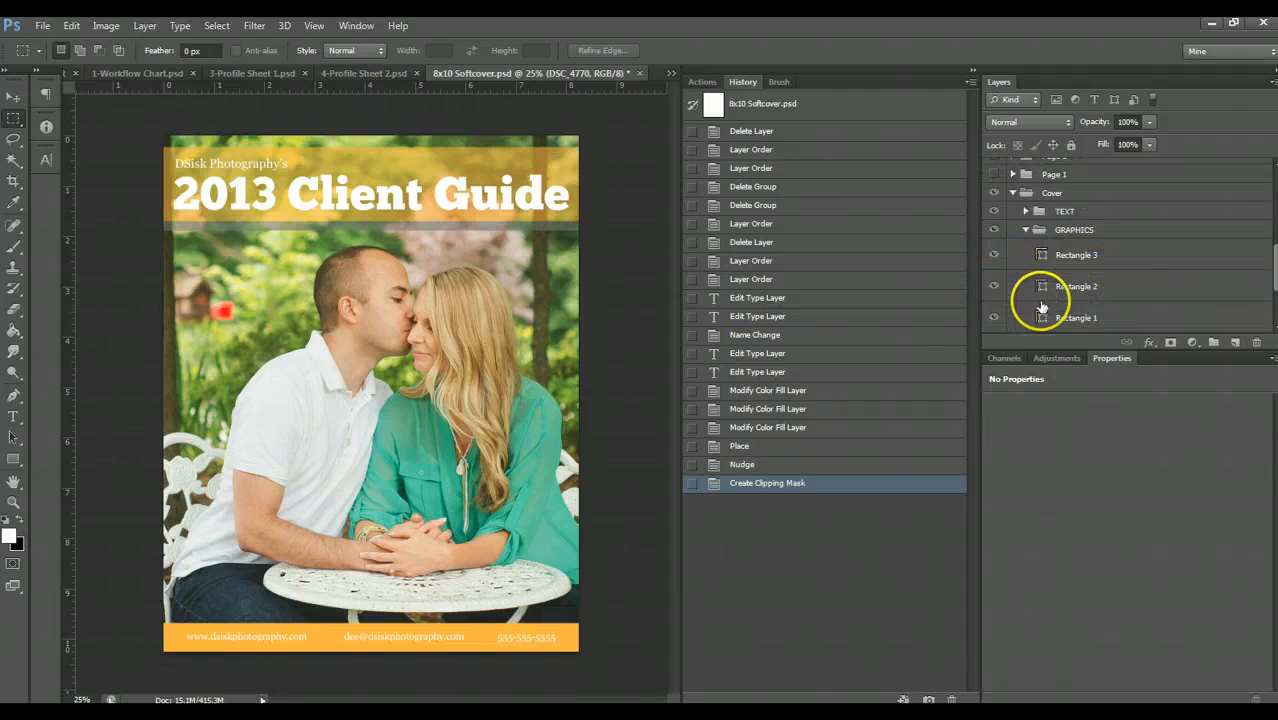
left_click(1024, 228)
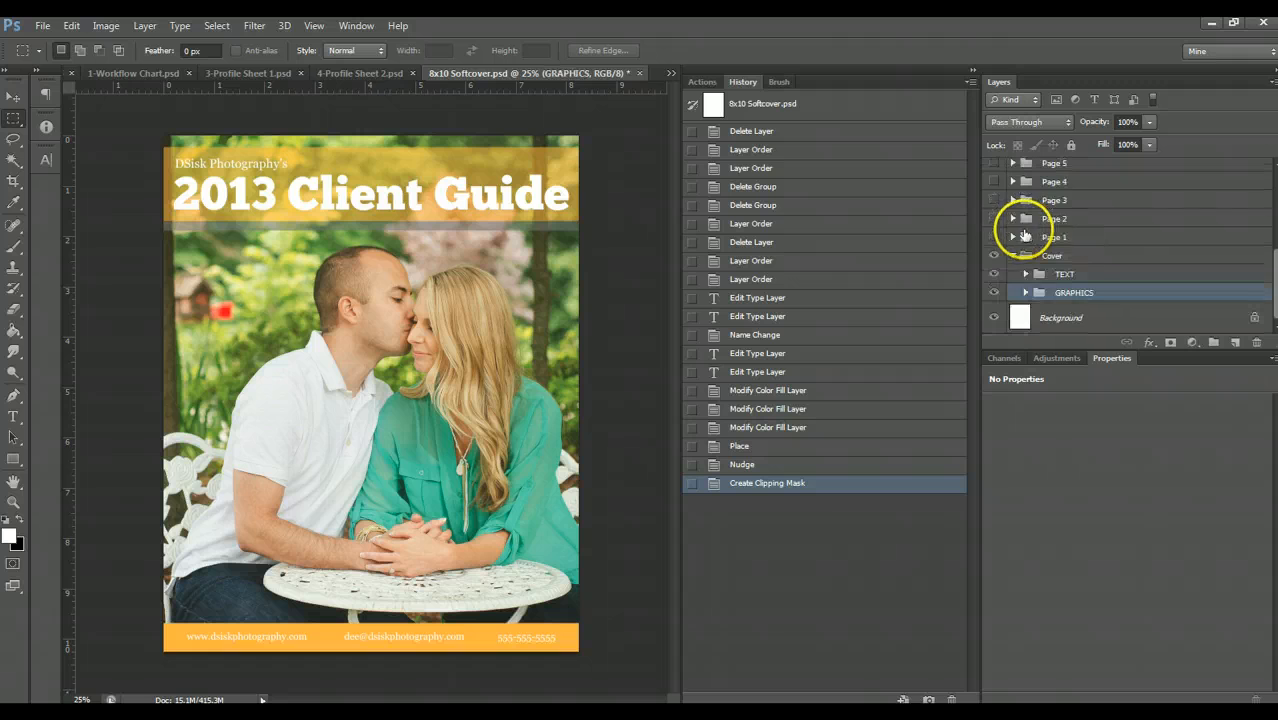
left_click(1024, 255)
left_click(1014, 256)
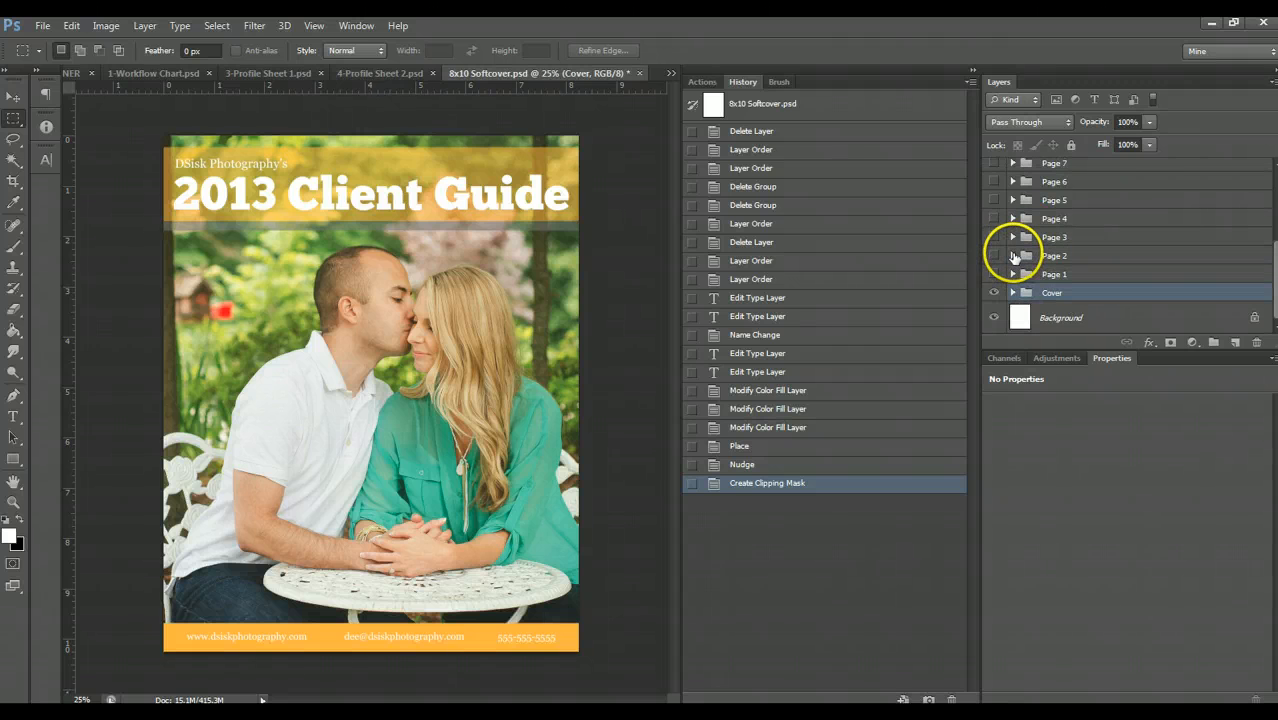